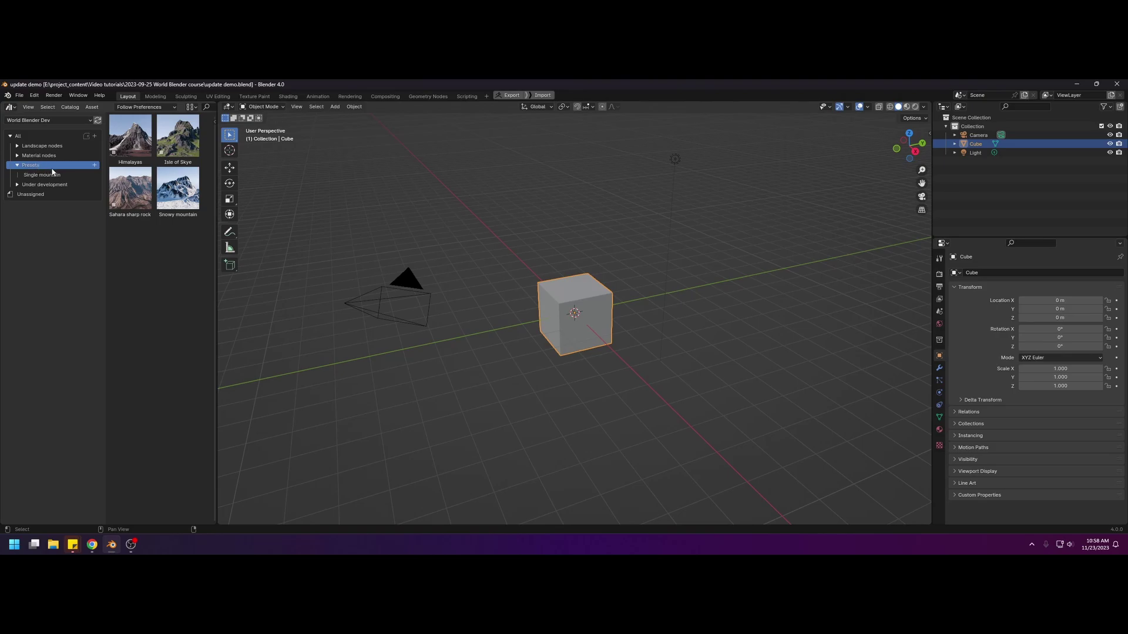
- Add the Isle of Skye preset from the Single mountain catalog to the scene
left_click(33, 176)
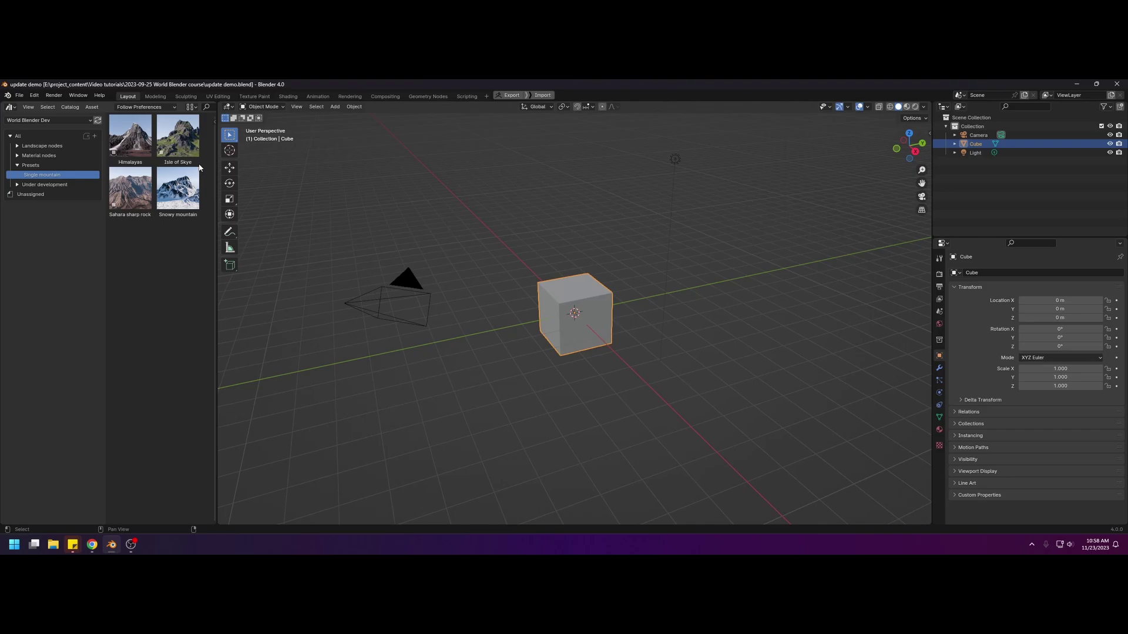
mouse_move(178, 138)
left_mouse_down()
mouse_move(637, 236)
mouse_move(580, 238)
left_mouse_up()
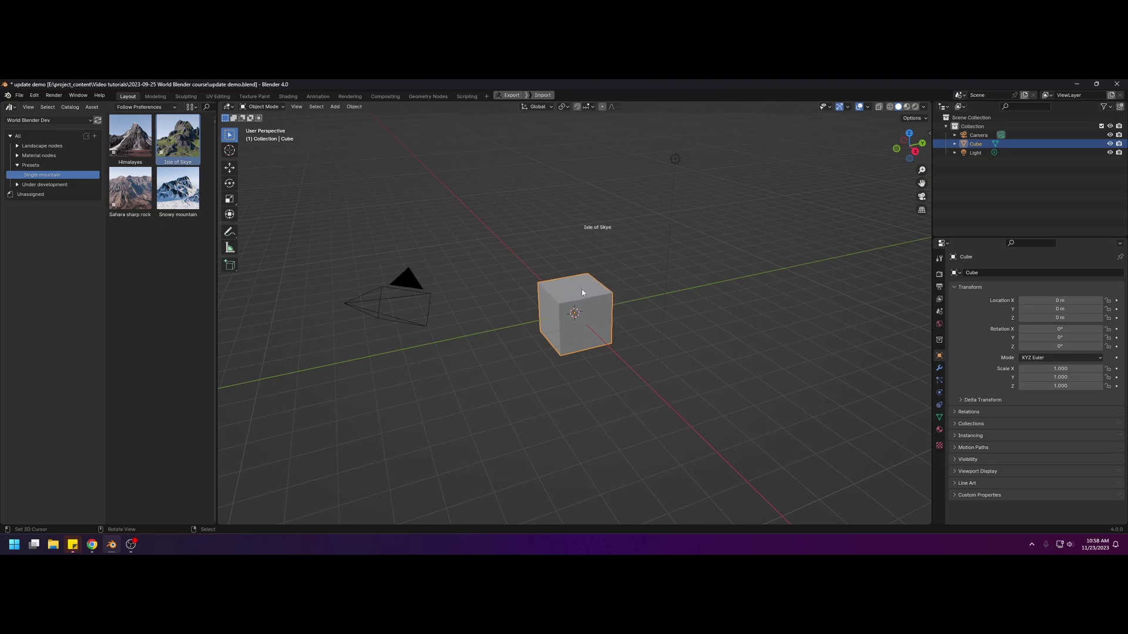
left_click_drag(582, 292, 580, 289)
middle_click_drag(578, 288, 633, 295)
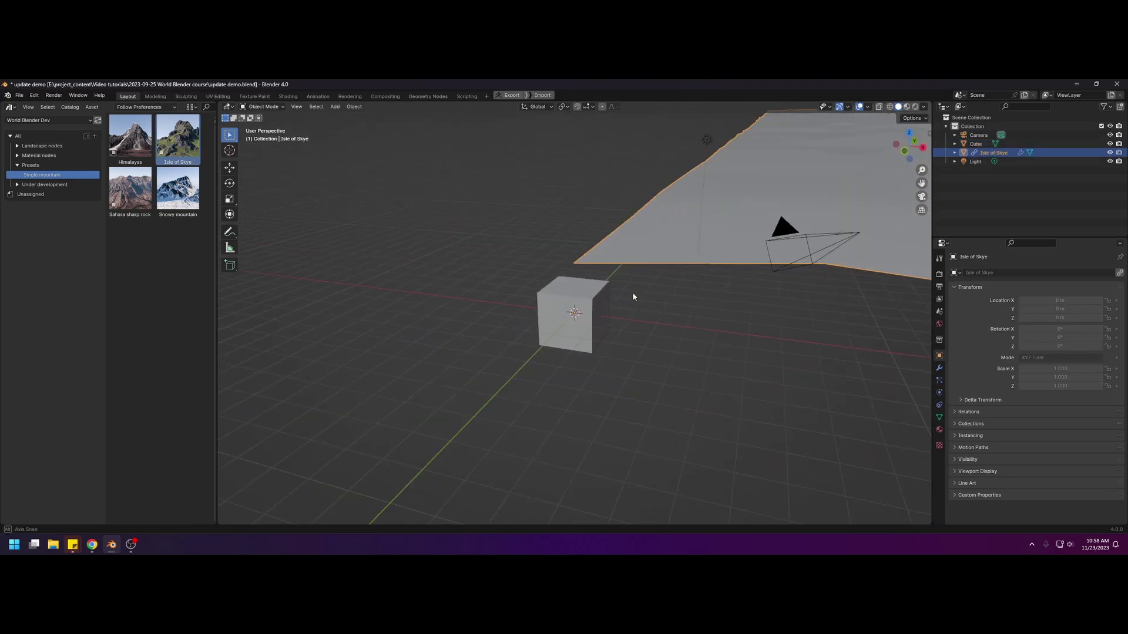
scroll(632, 288, "down", 4)
middle_click_drag(689, 226, 430, 324, "shift")
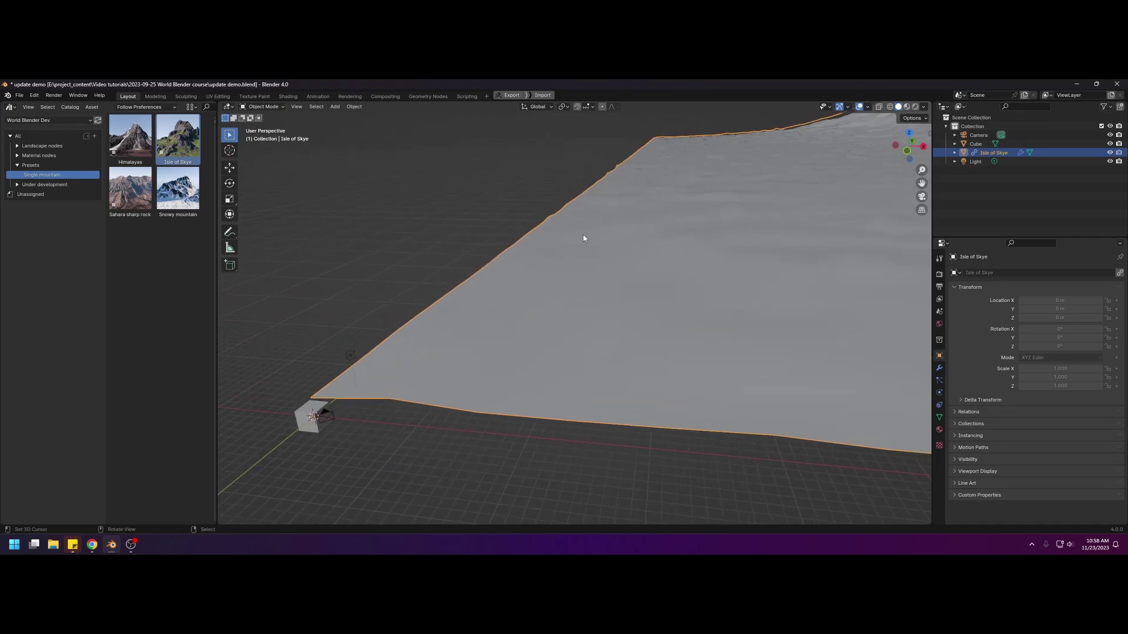
scroll(602, 253, "down", 5)
middle_click_drag(613, 267, 586, 323)
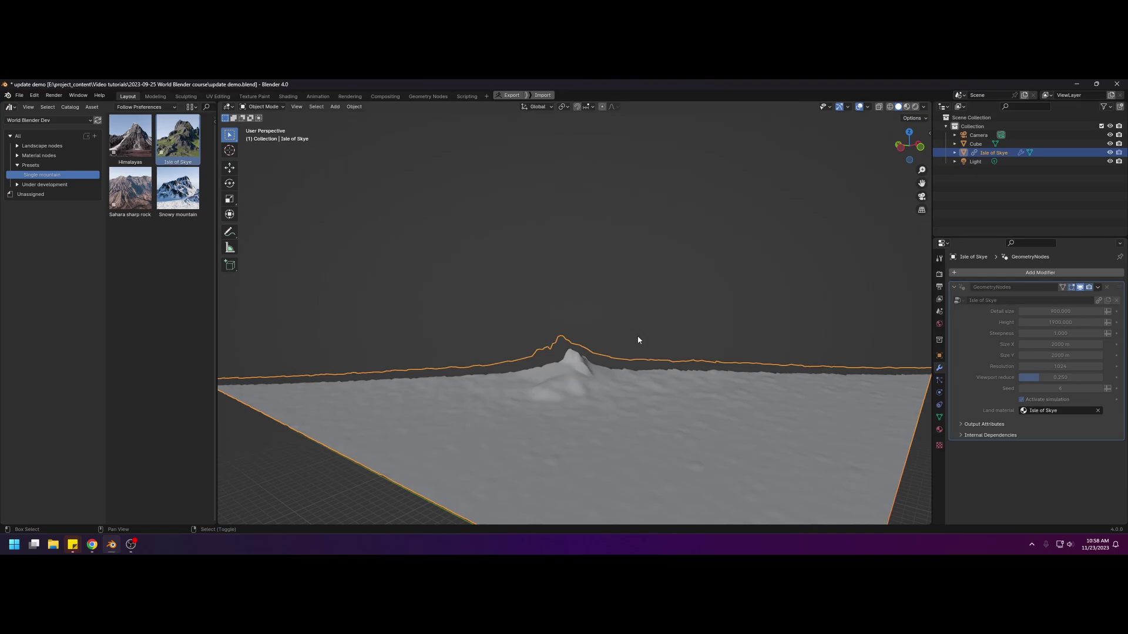
- Set the viewport clipping to start at 0.1 m and end at 10000 m
key("n")
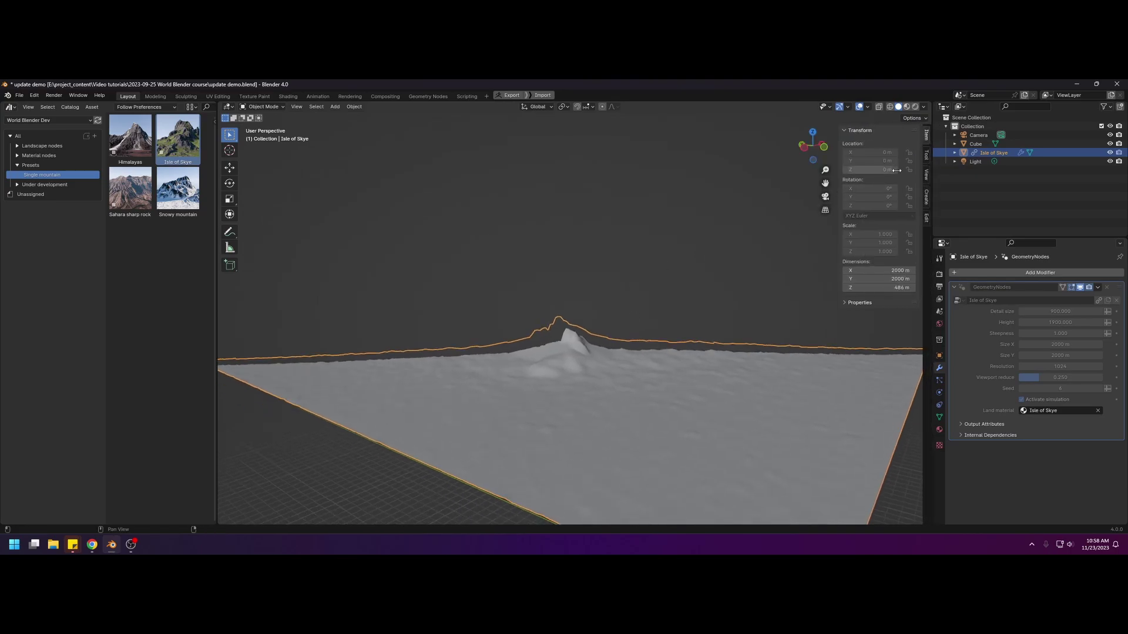
scroll(884, 162, "up", 2)
left_click(884, 163)
left_click(883, 163)
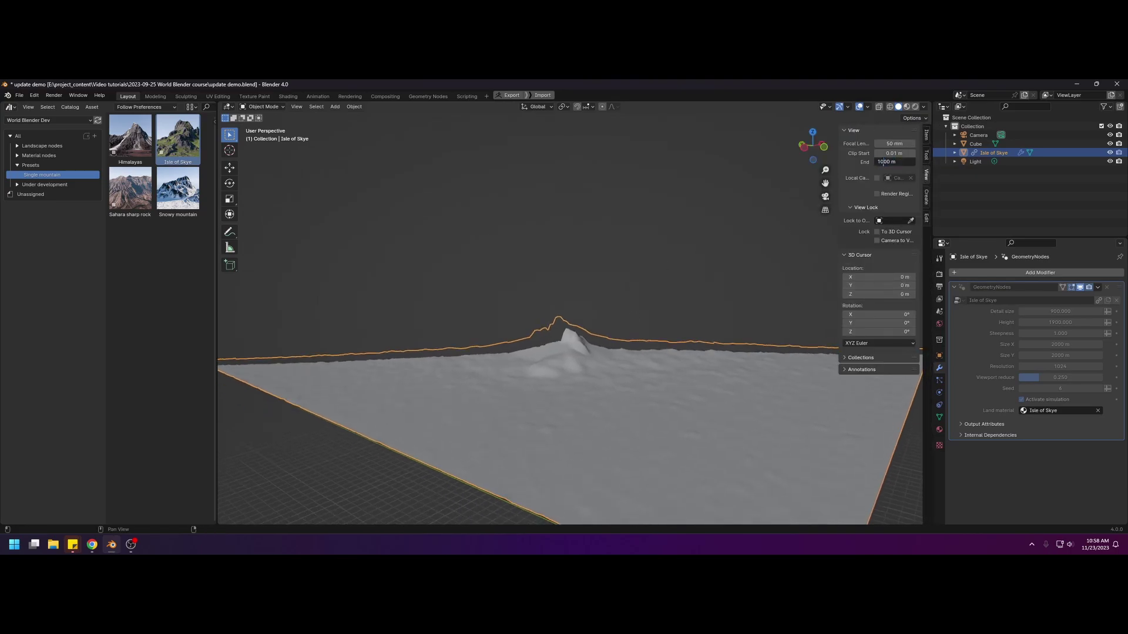
type("0")
key("Return")
left_click(893, 154)
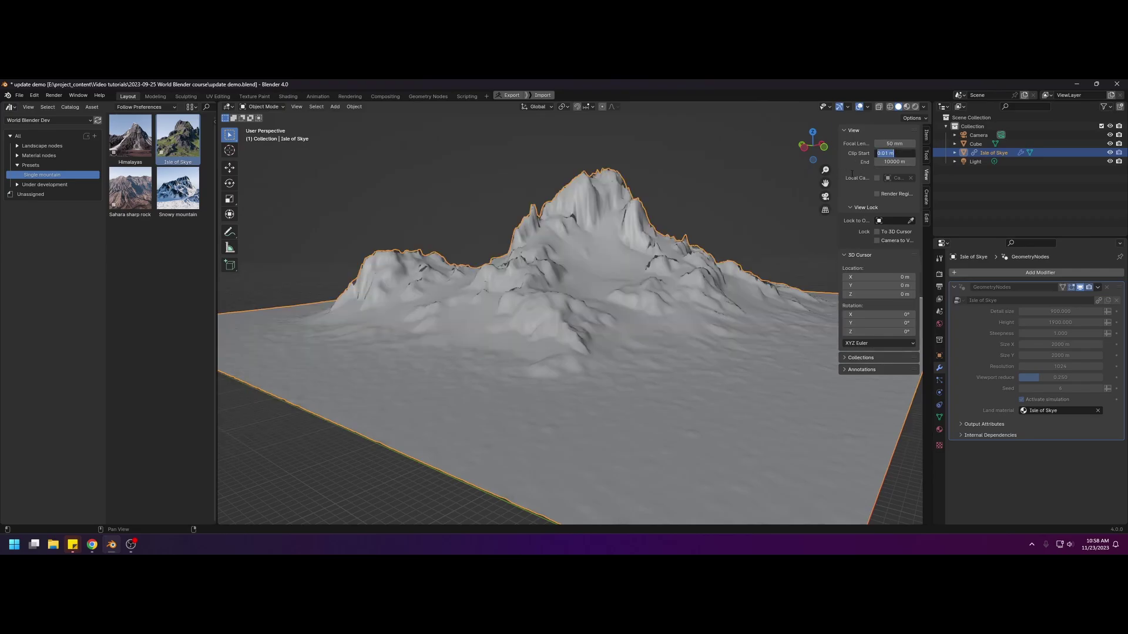
type("0.1")
key("Return")
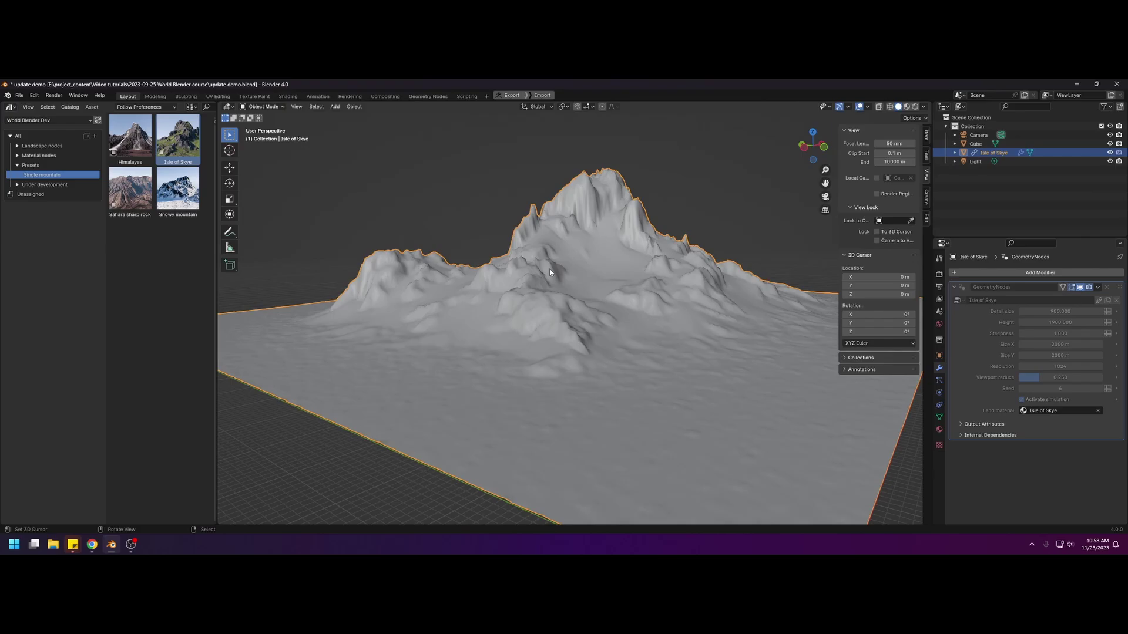
- Set the render engine to Cycles and switch the 3D viewport to rendered shading
mouse_move(551, 272)
middle_mouse_down()
mouse_move(508, 272)
mouse_move(497, 249)
middle_mouse_up()
scroll(509, 272, "down", 7)
scroll(497, 249, "up", 3)
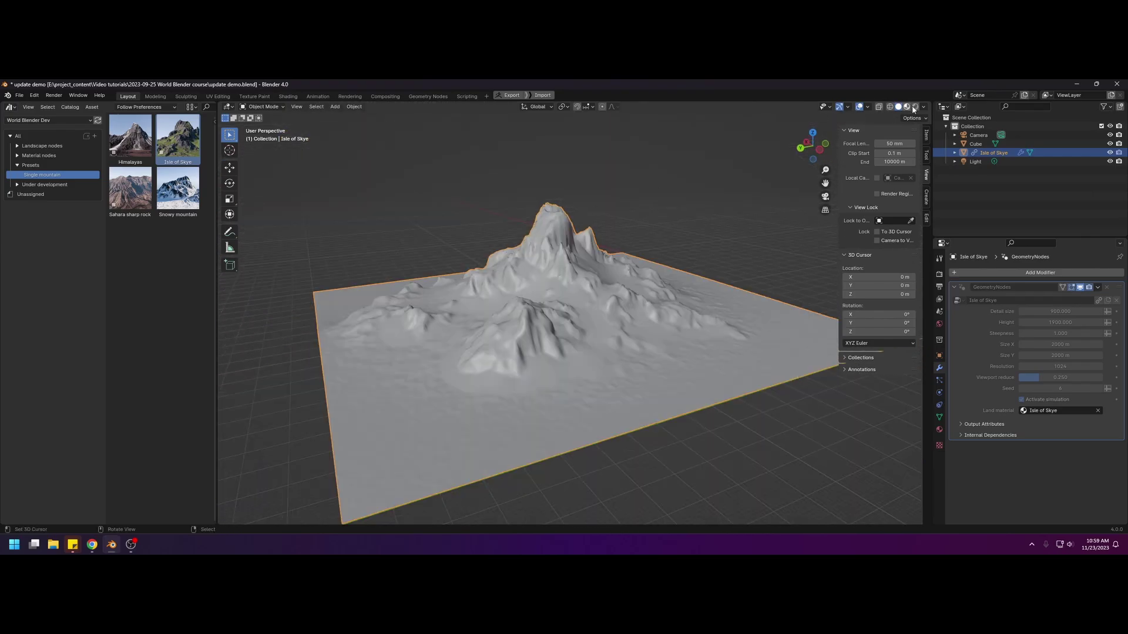
left_click(939, 274)
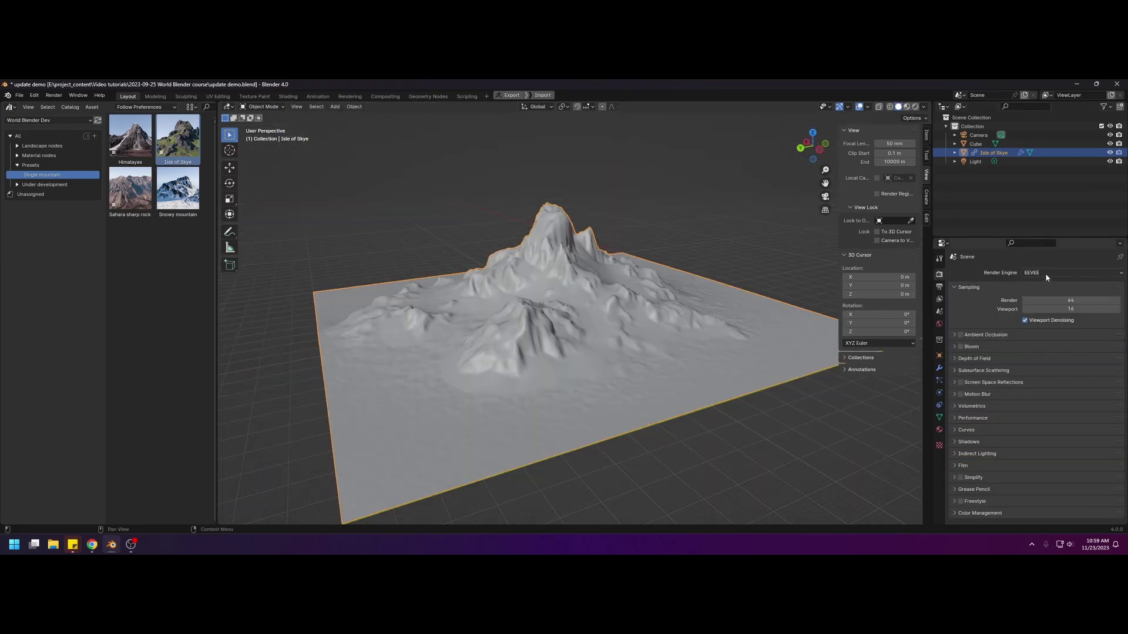
left_click(1045, 273)
left_click(1034, 302)
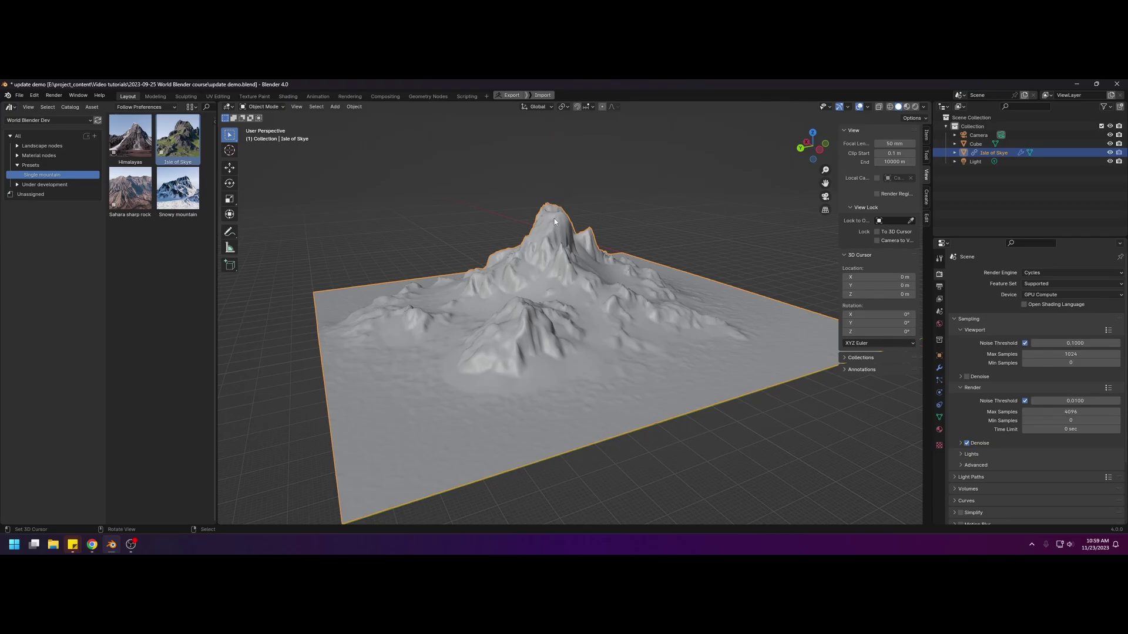
middle_click_drag(554, 218, 566, 220)
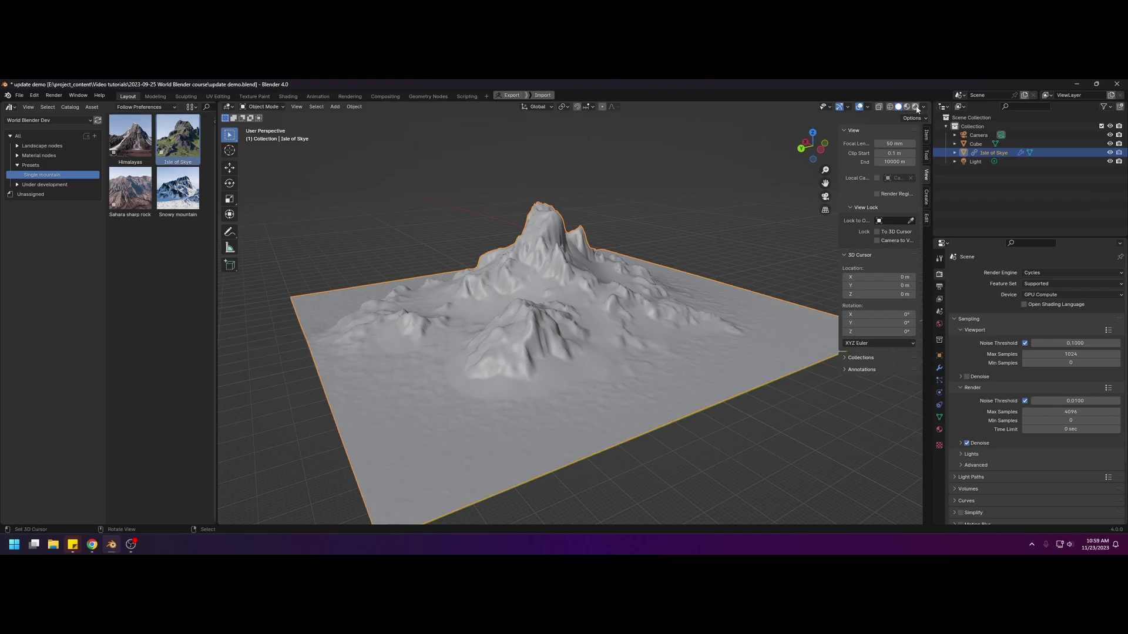
left_click(914, 107)
middle_click_drag(468, 238, 506, 276)
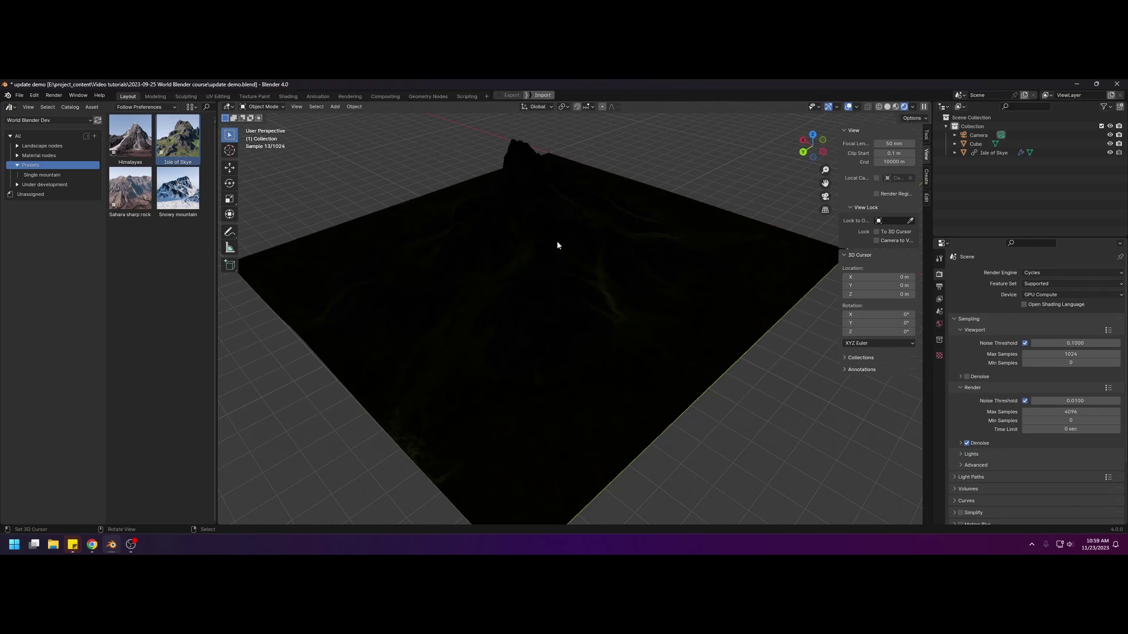
- Show the Textures catalog of the material nodes and split off a Shader Editor below the viewport, set to World
left_click(35, 155)
left_click(34, 184)
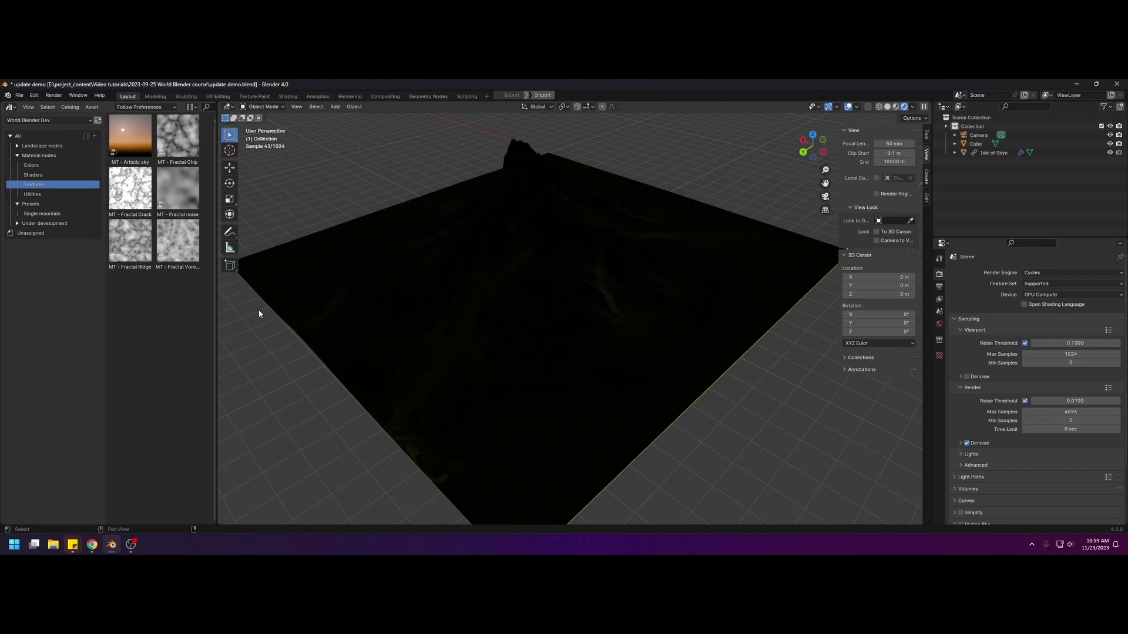
left_click_drag(218, 524, 220, 337)
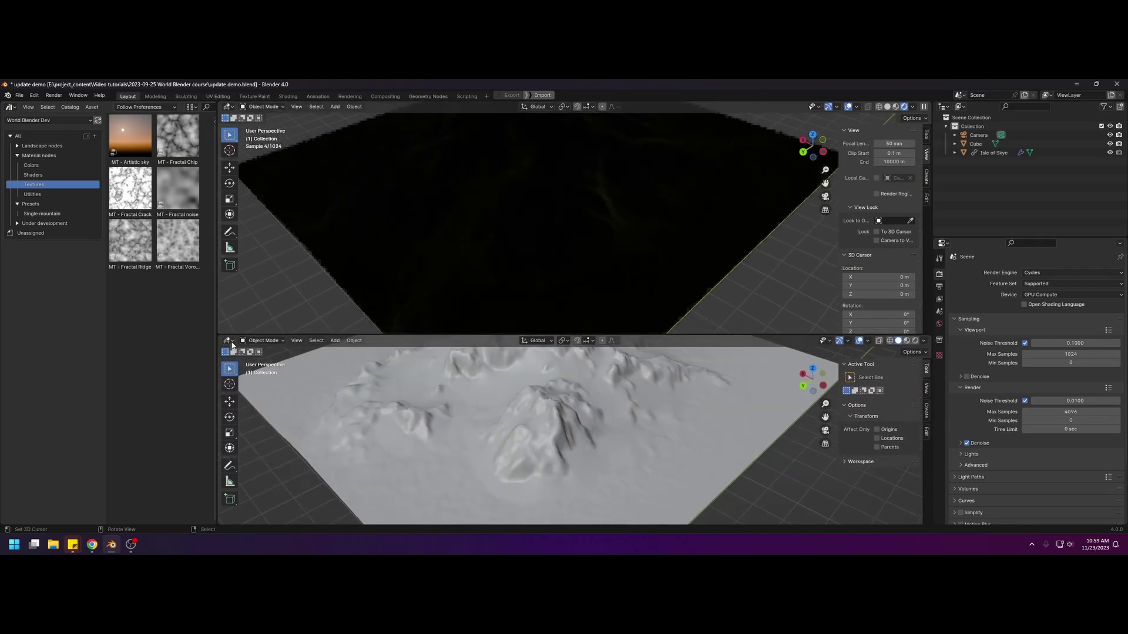
left_click(228, 341)
left_click(245, 423)
left_click(257, 341)
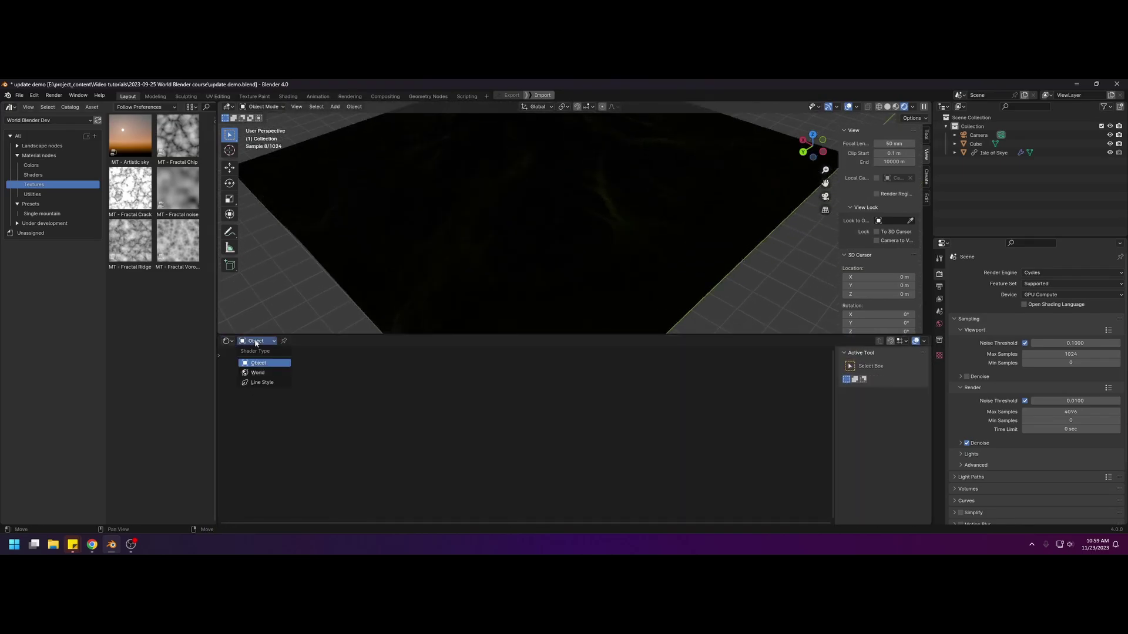
left_click(256, 373)
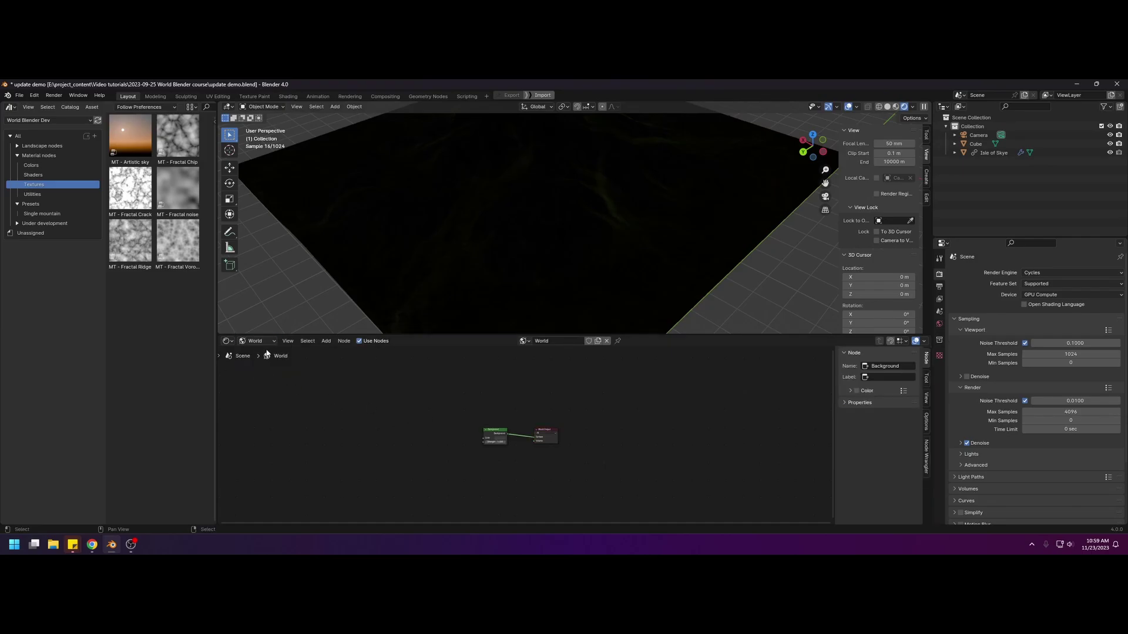
- Add the MT - Artistic sky node to the world nodes and connect its Texture output to the Background color
scroll(451, 414, "up", 2)
left_click_drag(130, 135, 450, 404)
scroll(472, 430, "up", 6)
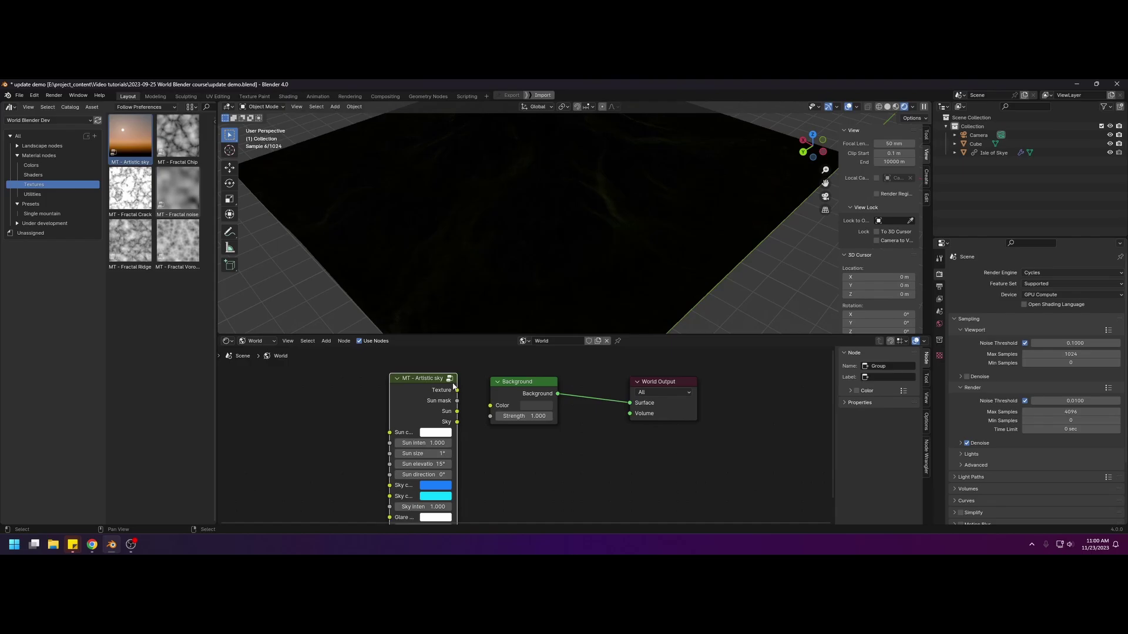
left_click_drag(457, 390, 550, 388)
middle_click_drag(456, 265, 551, 234)
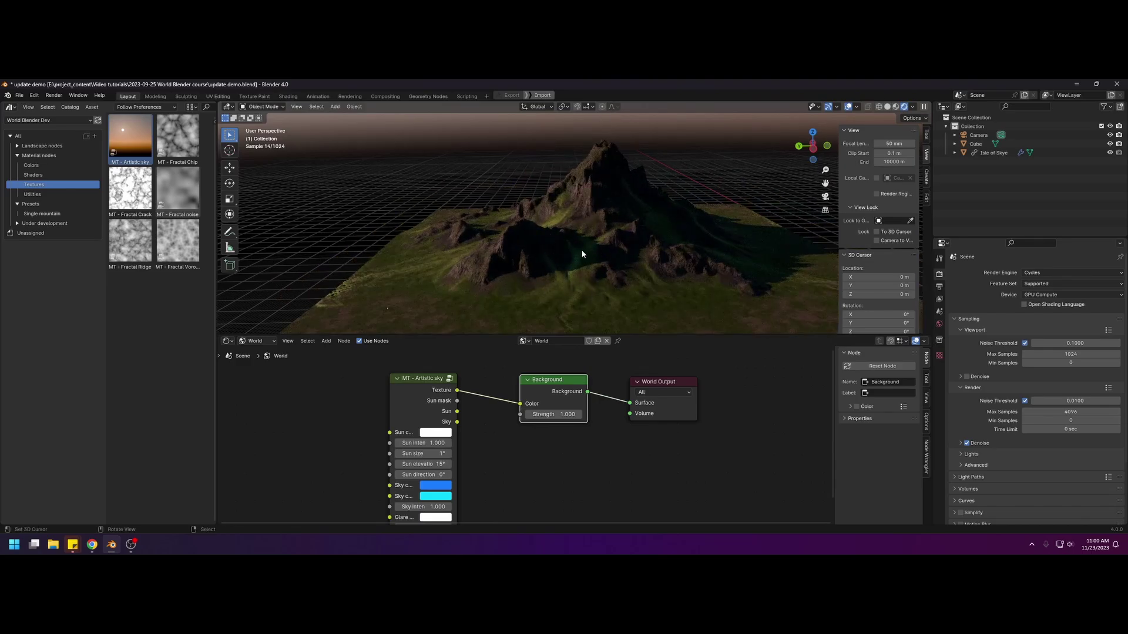
middle_click_drag(525, 194, 473, 206)
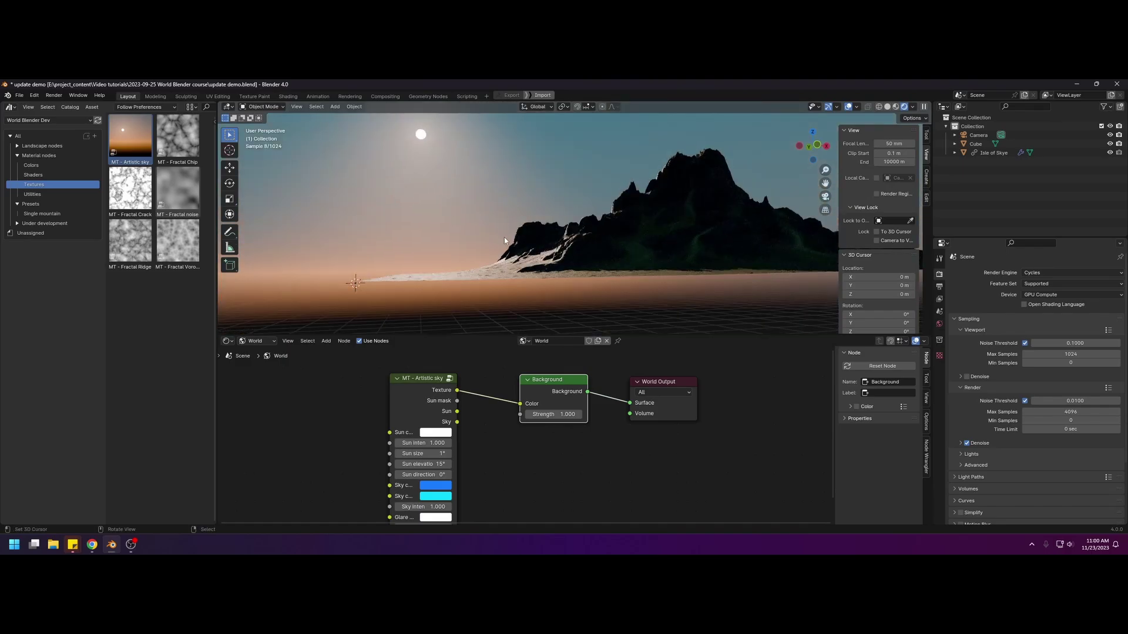
- Add a Sky Texture node beside the MT - Artistic sky node for comparison
middle_click_drag(406, 390, 626, 397)
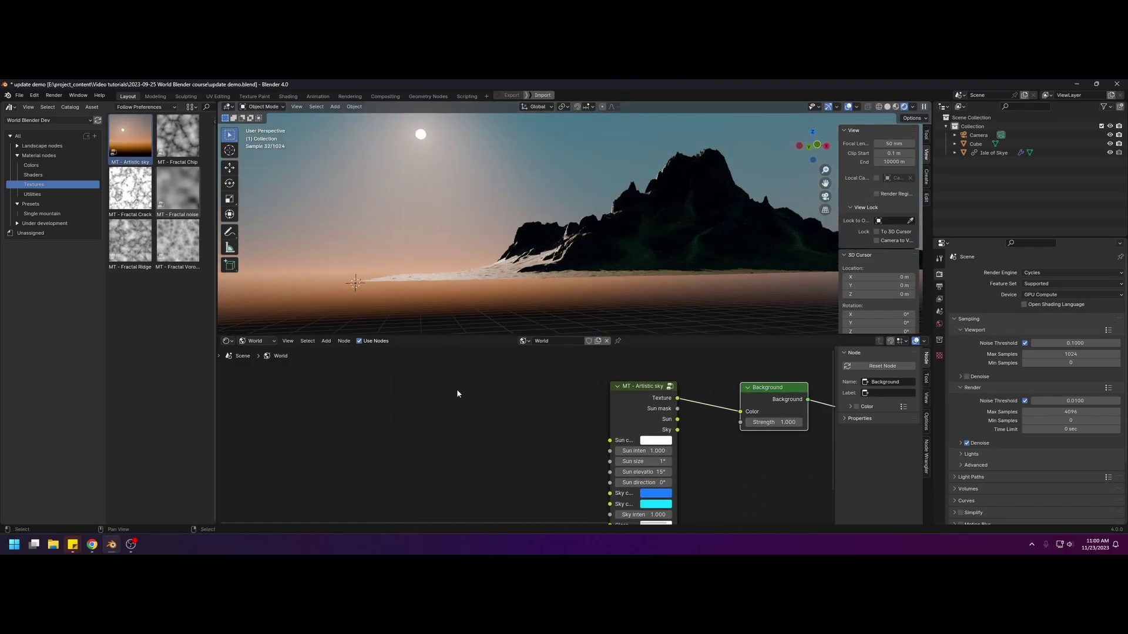
key("shift+a")
mouse_move(431, 450)
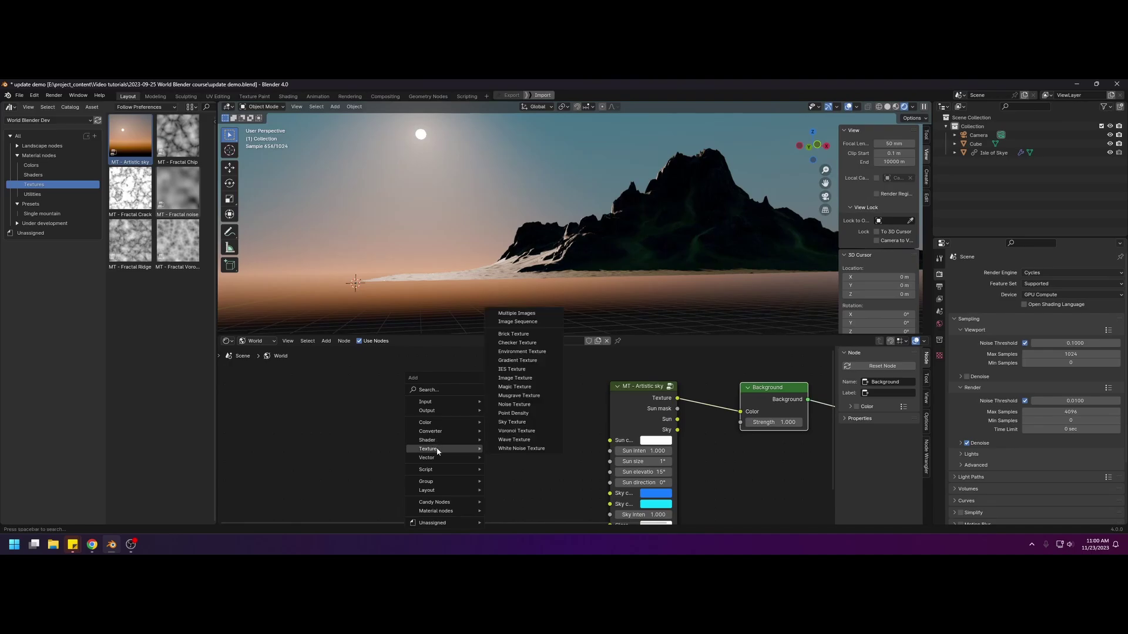
left_click(512, 422)
left_click(487, 436)
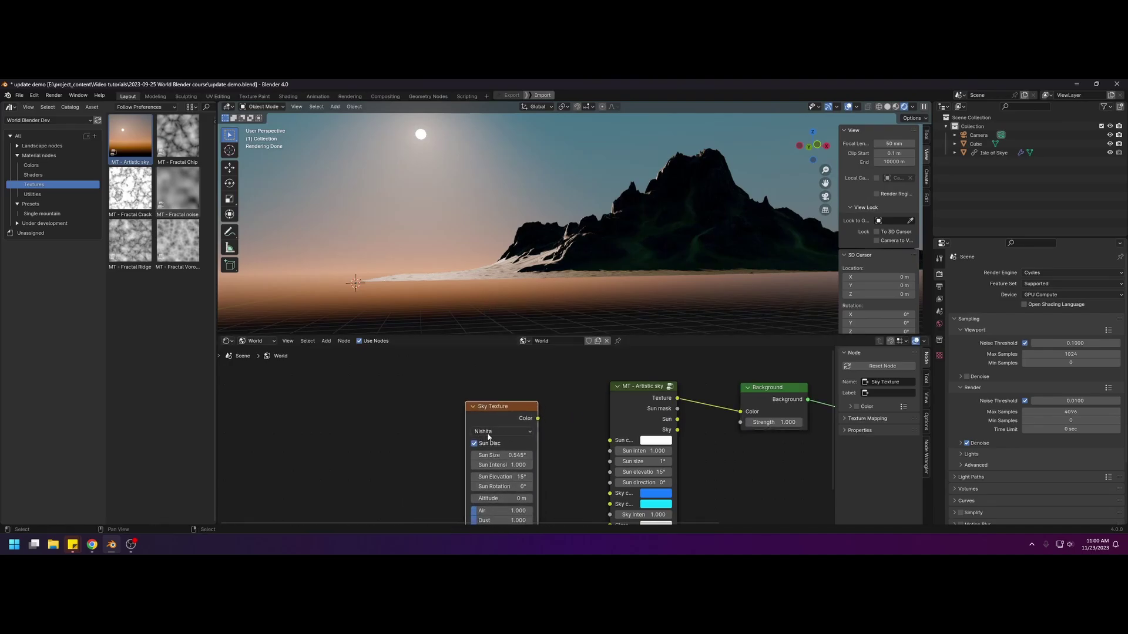
middle_click_drag(508, 431, 484, 383)
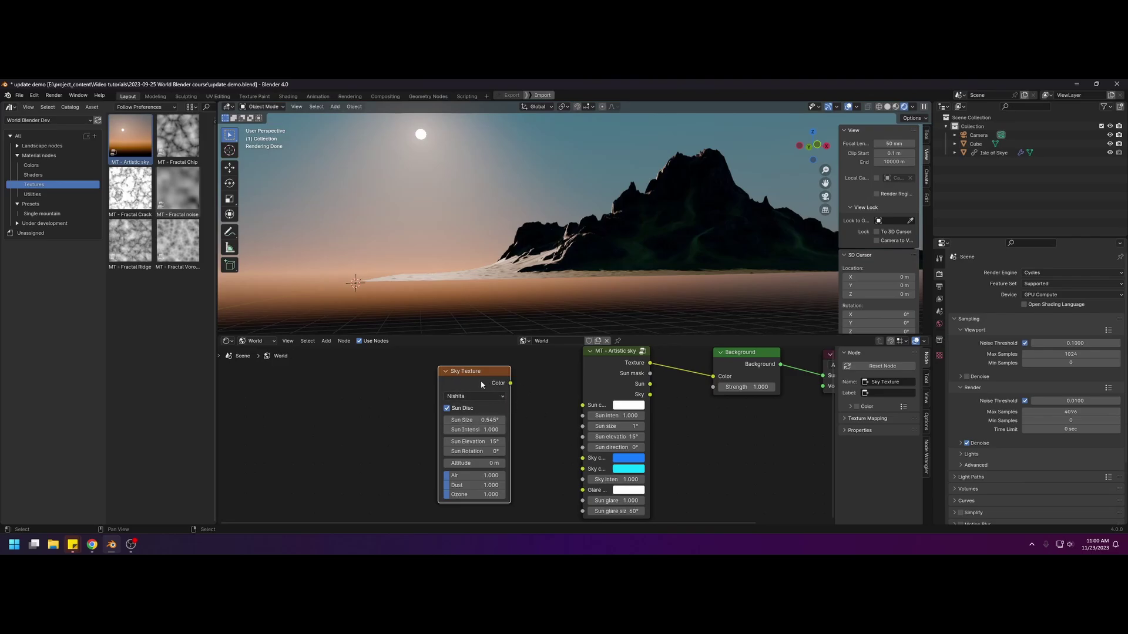
left_click_drag(482, 383, 489, 377)
middle_click_drag(516, 374, 487, 374)
- Delete the Sky Texture node from the world nodes
left_click(577, 373)
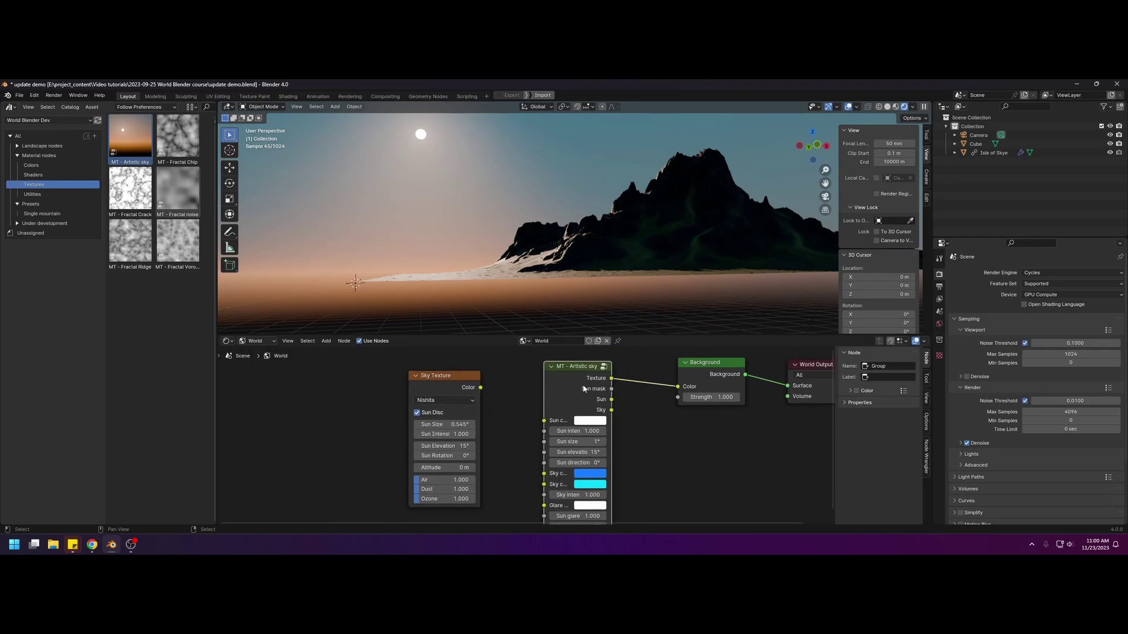
middle_click_drag(579, 384, 564, 377)
left_click_drag(555, 366, 557, 367)
left_click(429, 383)
key("x")
scroll(594, 396, "right", 3, "ctrl")
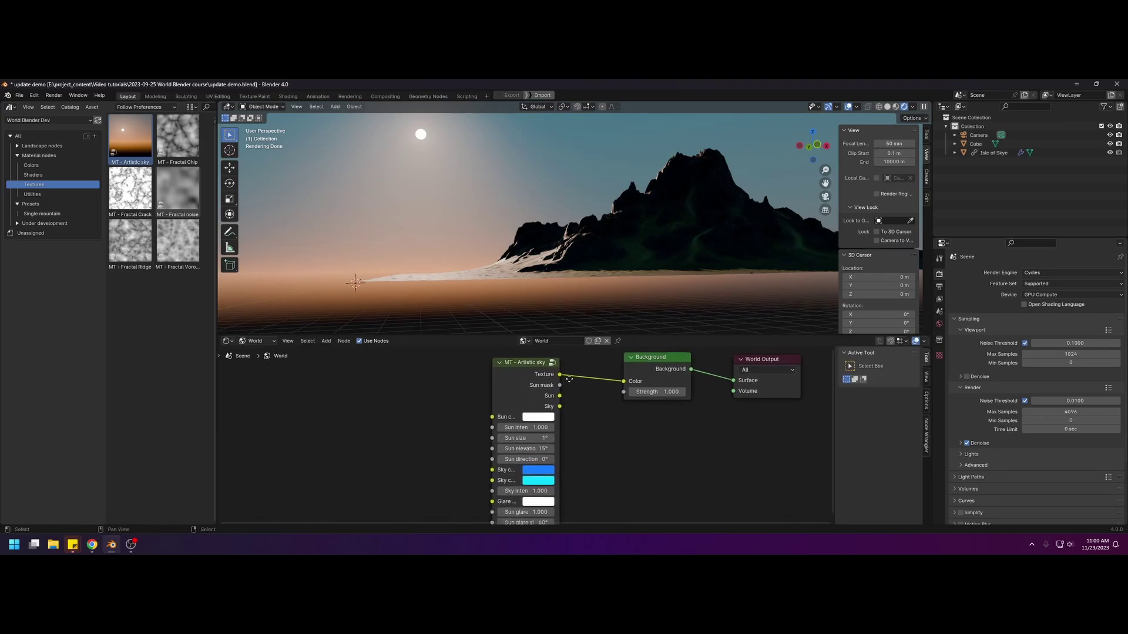
- Widen the MT - Artistic sky node and set its Sky intensity to 5
middle_click_drag(505, 252, 519, 227)
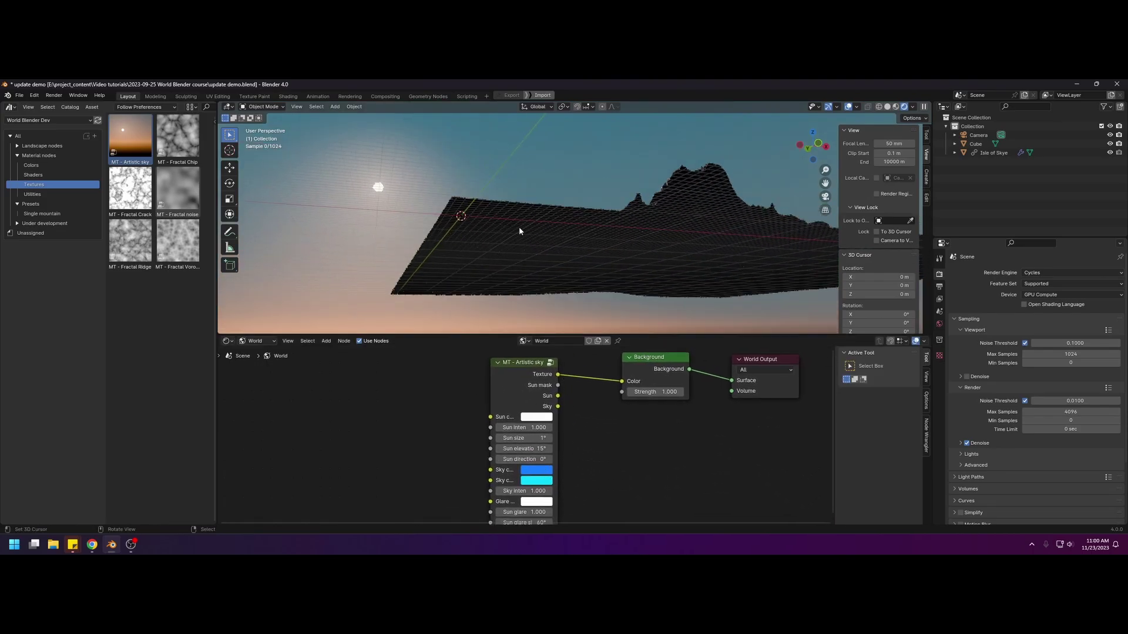
middle_click_drag(436, 394, 438, 397)
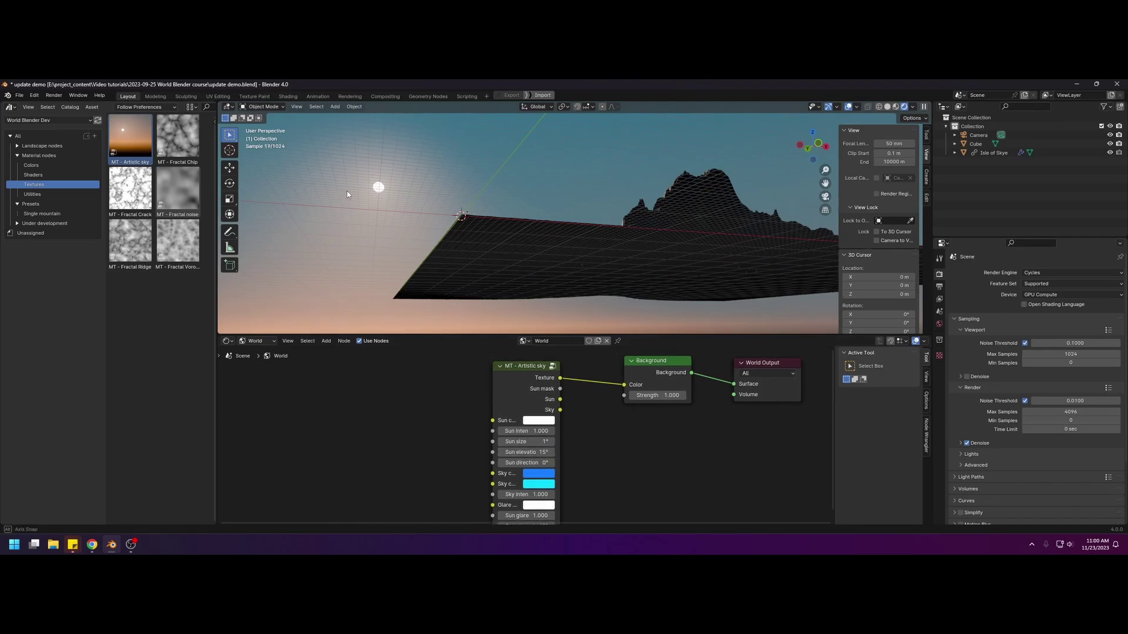
middle_click_drag(353, 189, 422, 227)
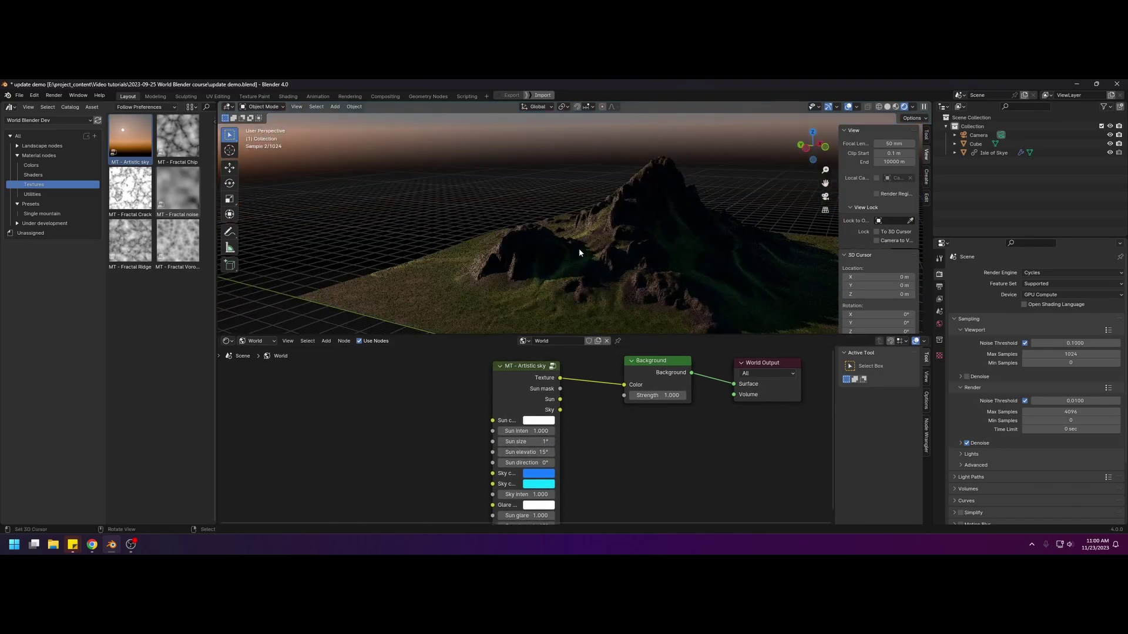
middle_click_drag(629, 428, 609, 379)
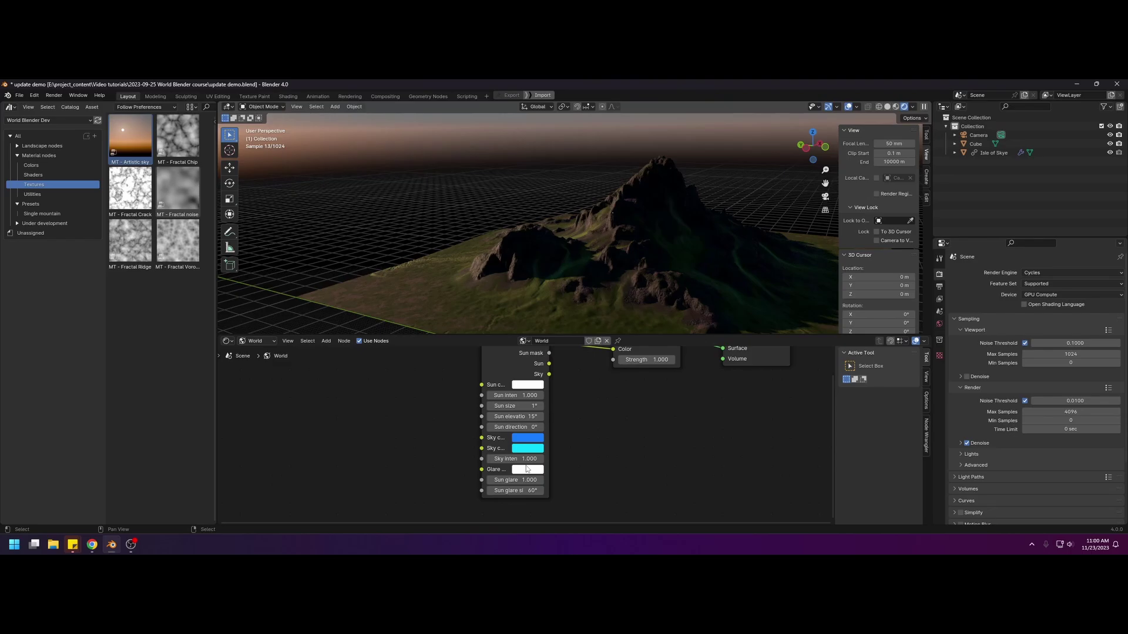
left_click_drag(547, 459, 575, 459)
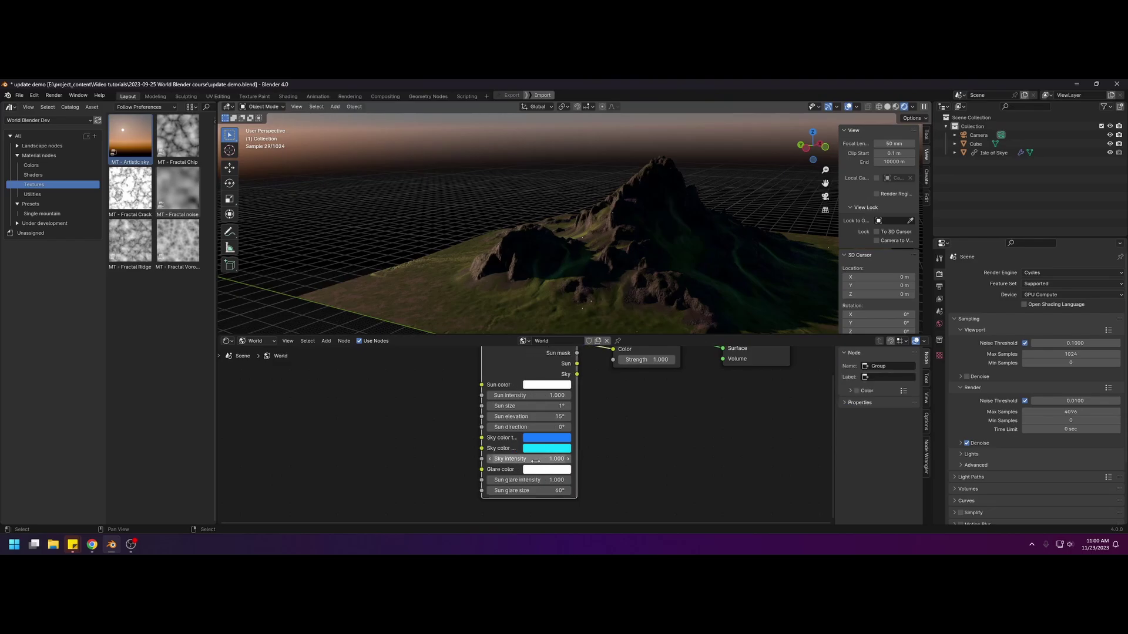
double_click(535, 459)
type("5")
key("Return")
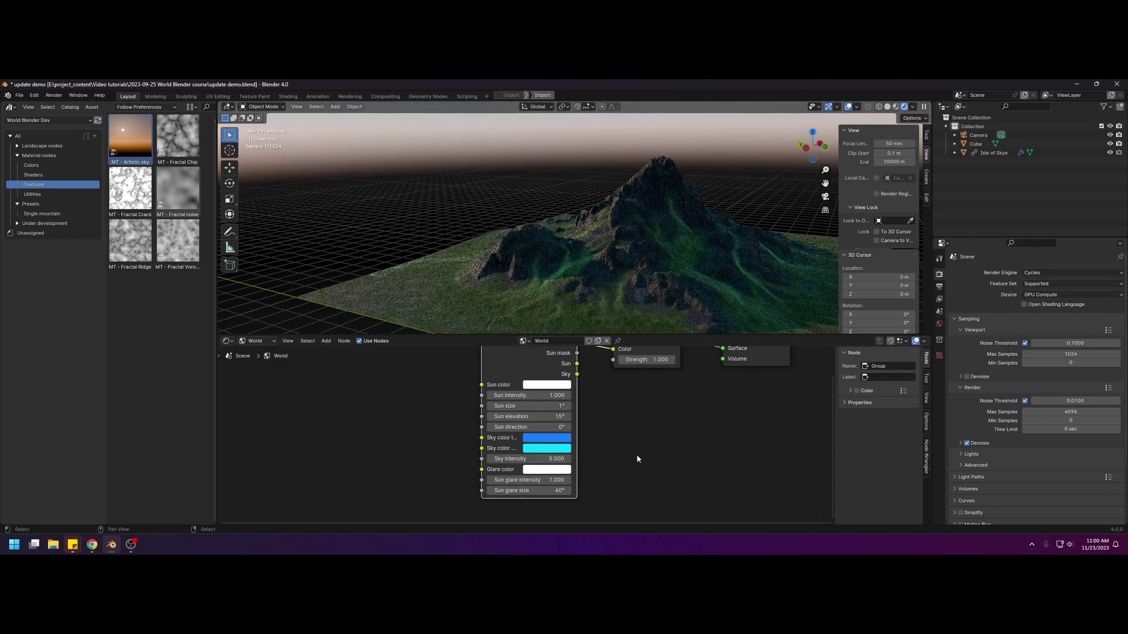
- Change the first sky color of the MT - Artistic sky node to a lighter, less saturated blue
middle_click_drag(641, 207, 675, 223)
left_click(552, 438)
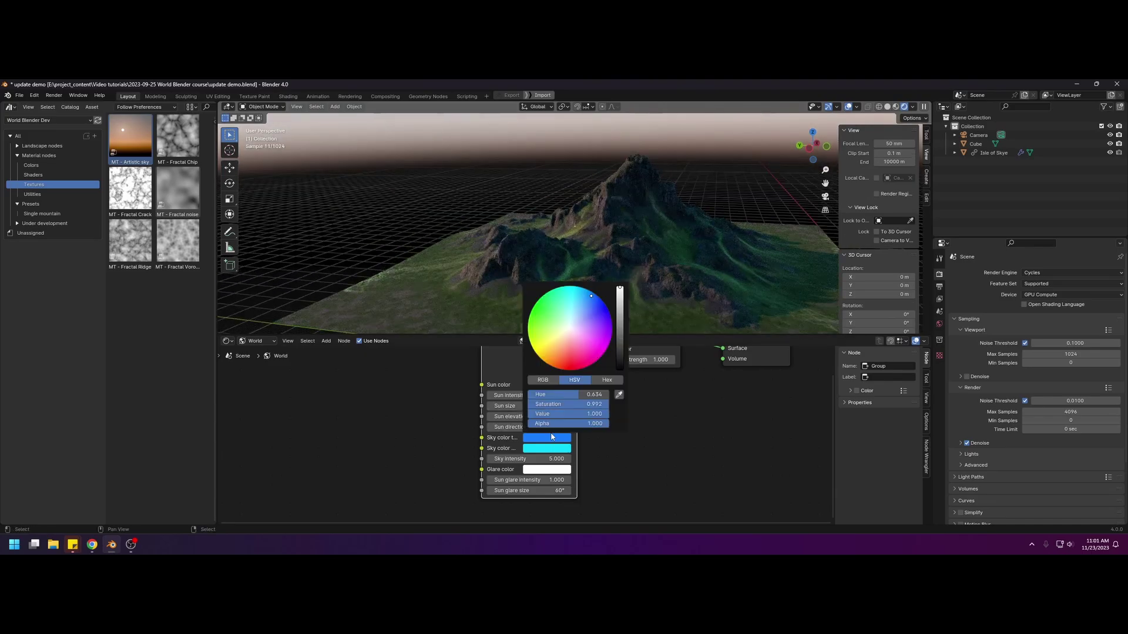
left_click(581, 303)
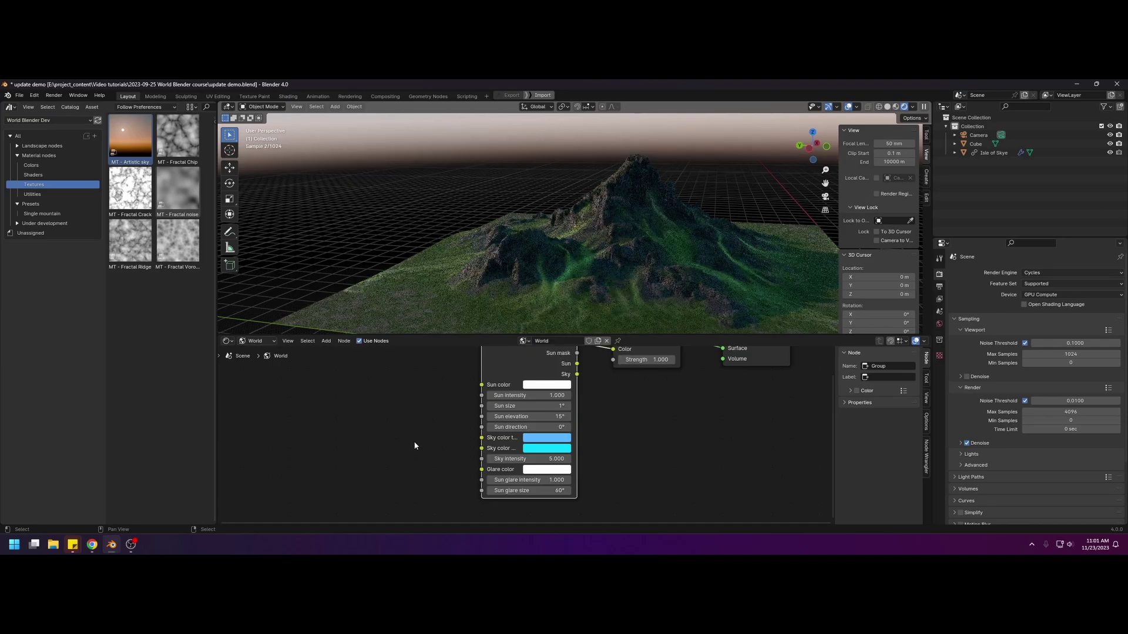
- Change the second sky color of the MT - Artistic sky node to a lighter, less saturated blue
left_click(546, 449)
left_click(575, 316)
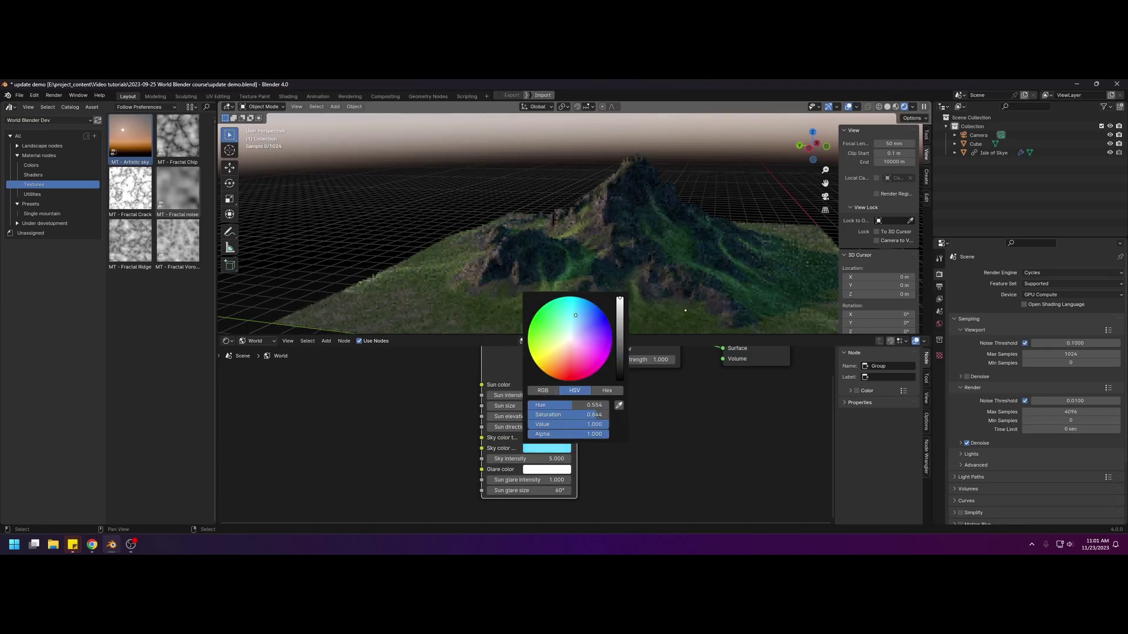
middle_click_drag(576, 236, 577, 232)
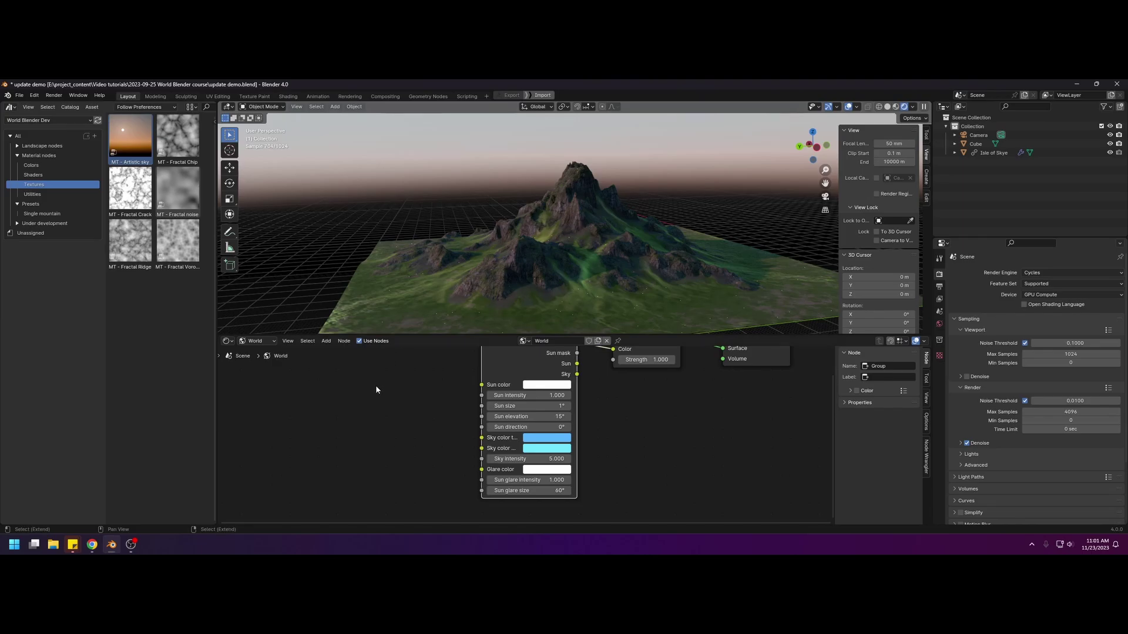
key("shift+a")
mouse_move(362, 392)
- Enable viewport denoising with the OptiX denoiser and the Albedo and Normal passes
left_click(967, 376)
left_click(987, 379)
left_click(1058, 390)
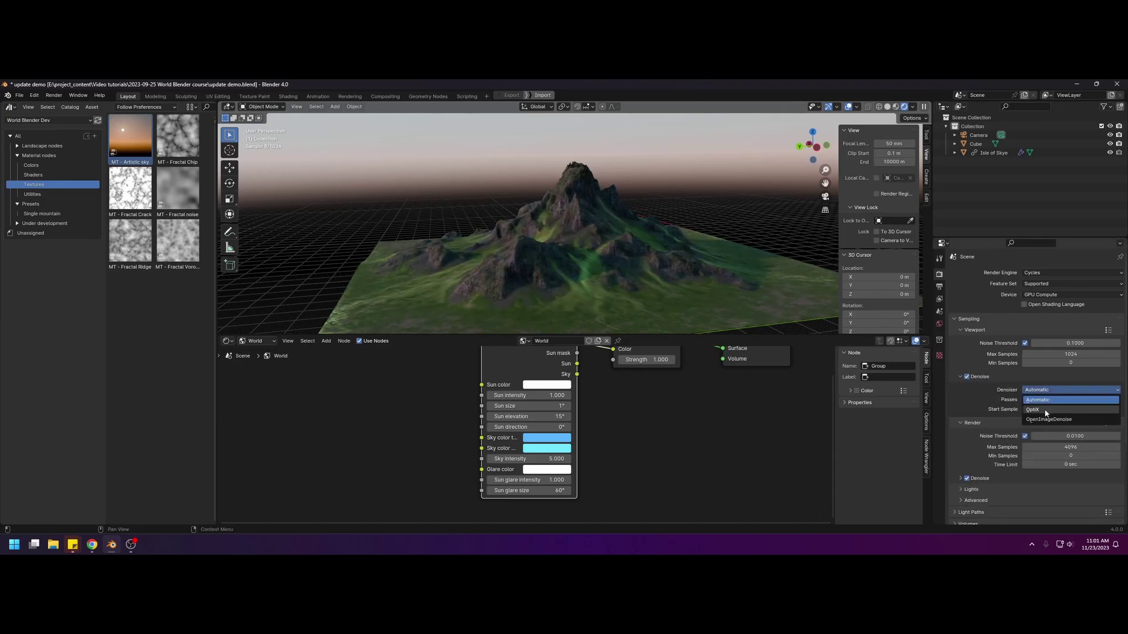
left_click(1036, 408)
left_click(1038, 400)
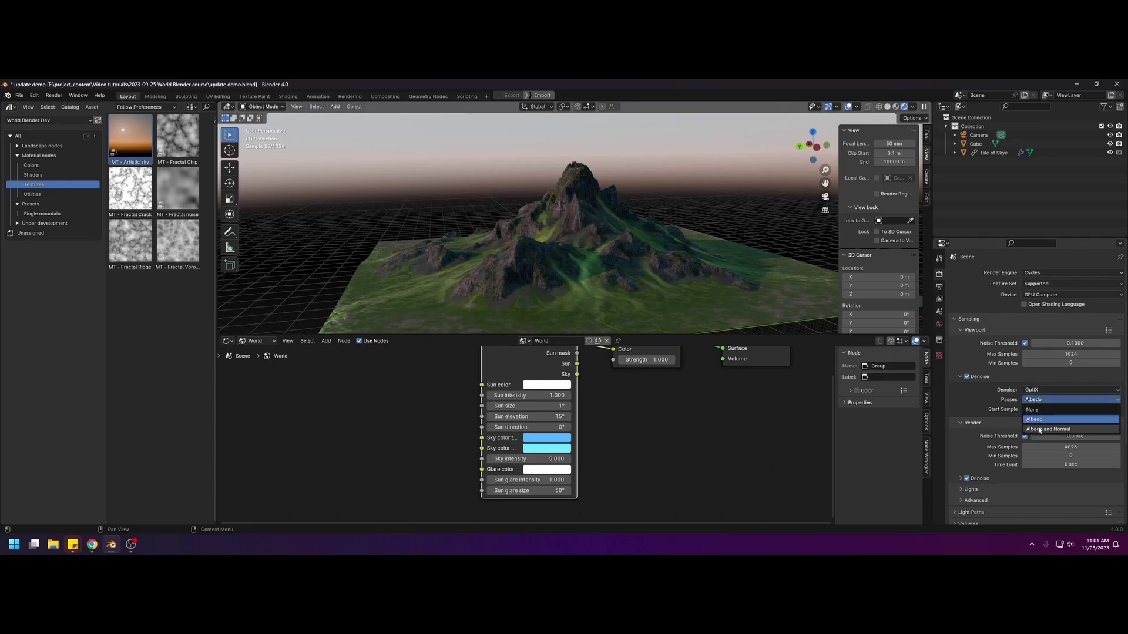
left_click(1038, 430)
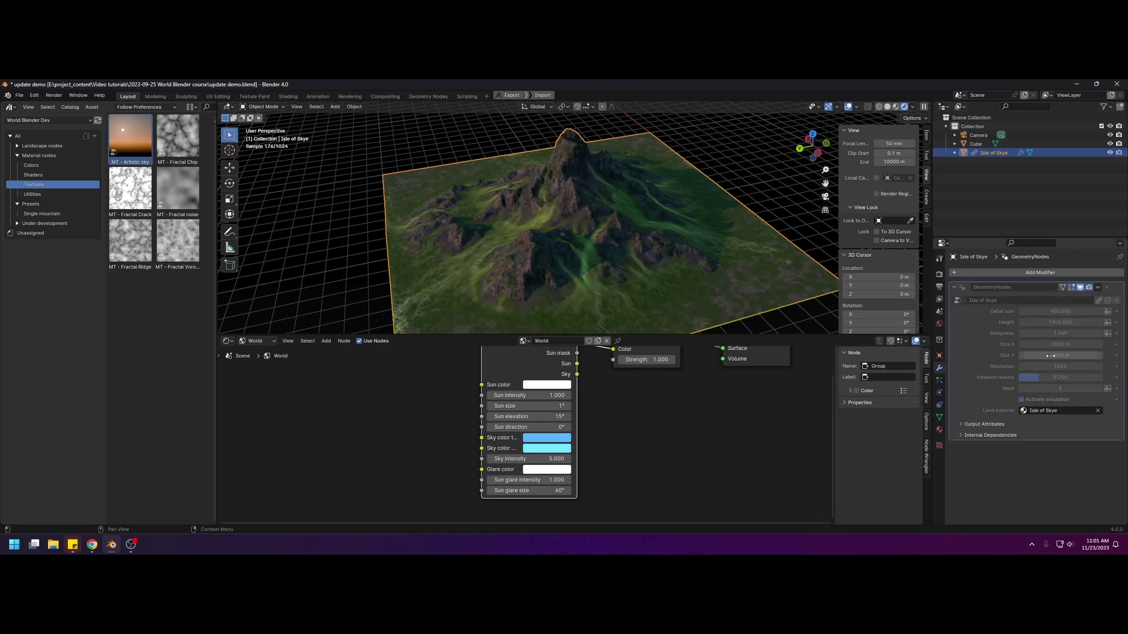
- Set the asset import method to Link and show the Presets assets
left_click(144, 106)
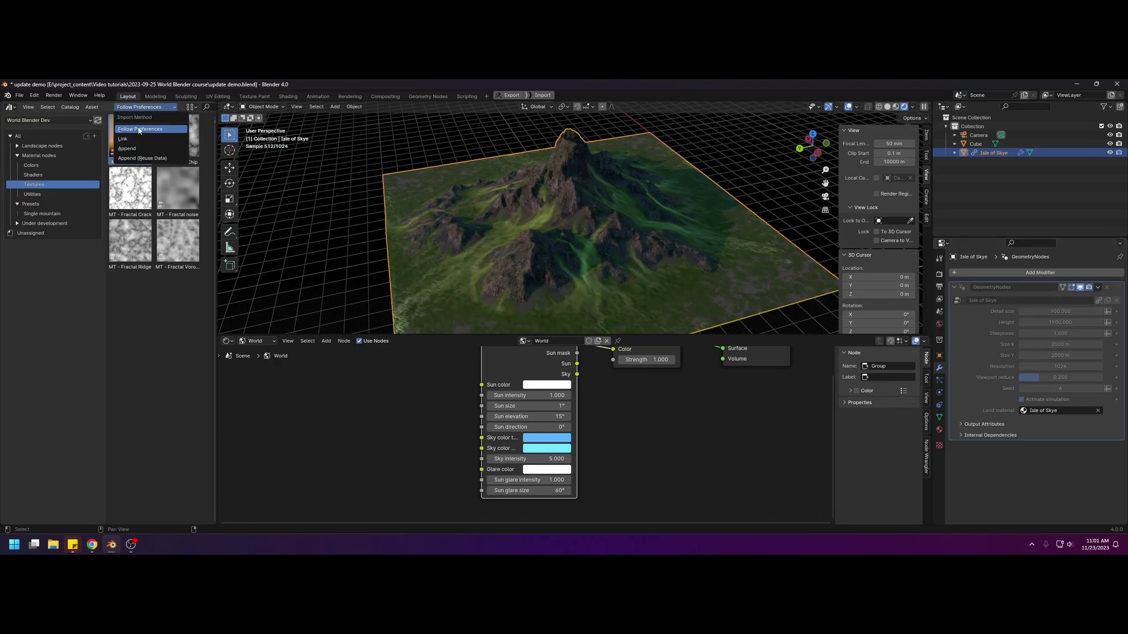
left_click(135, 137)
left_click(35, 204)
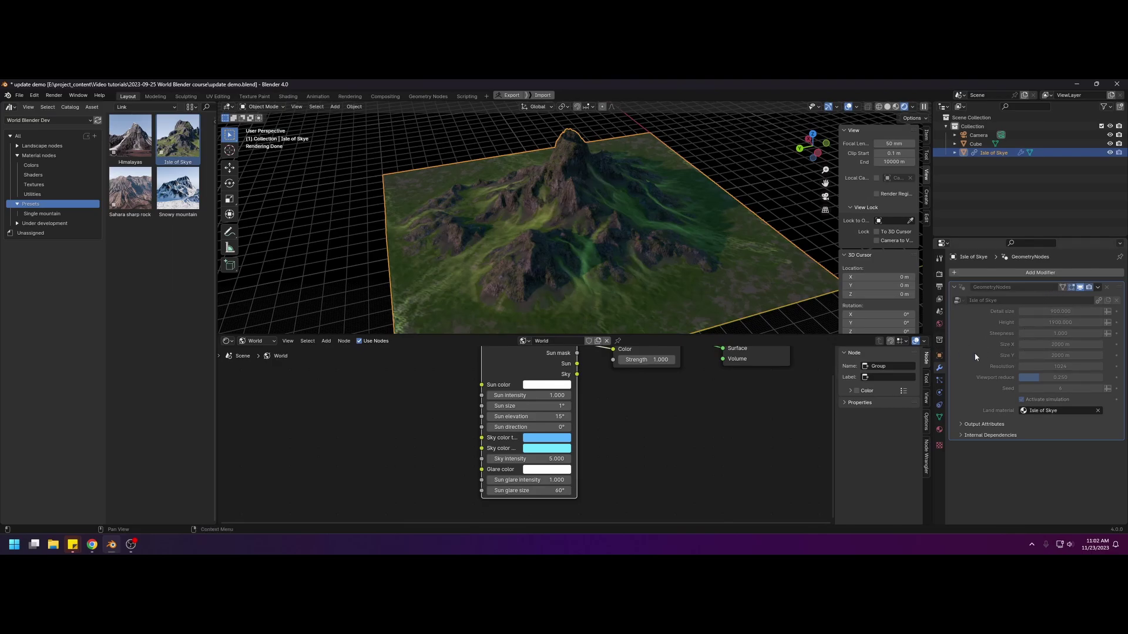
- Turn off the landscape modifier's viewport display and make the linked Isle of Skye object local
left_click(1081, 288)
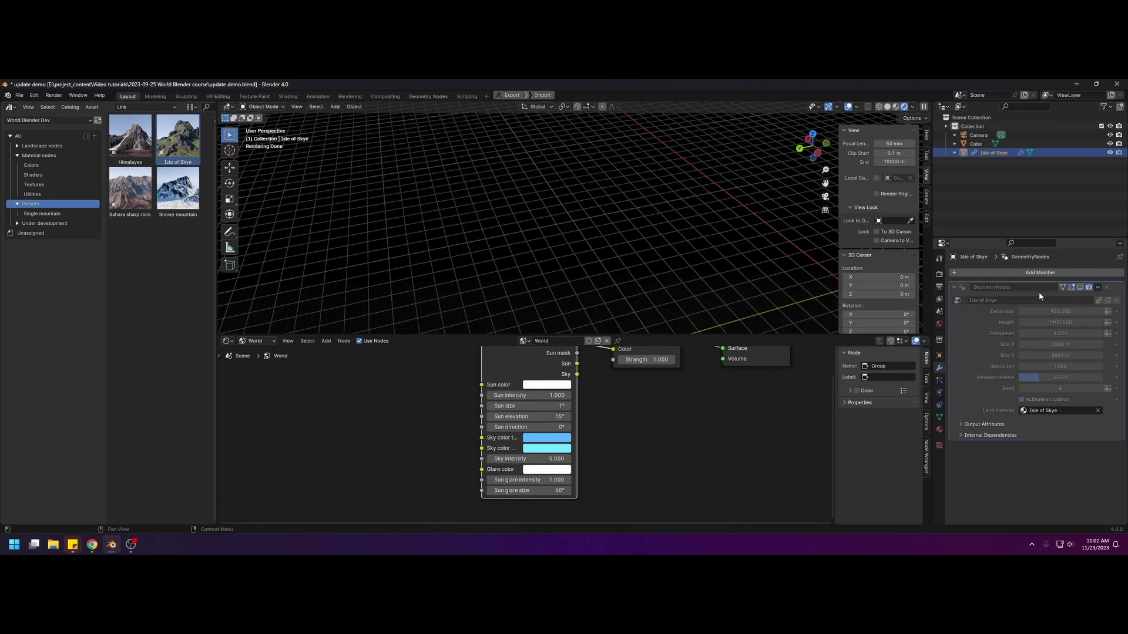
left_click(939, 355)
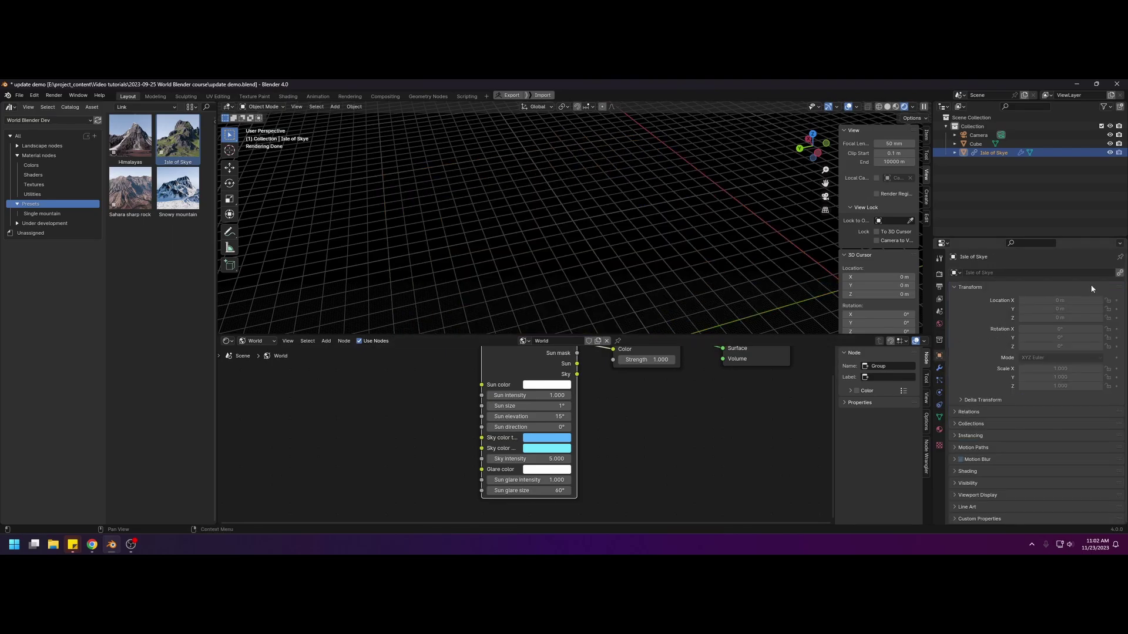
left_click(1119, 275)
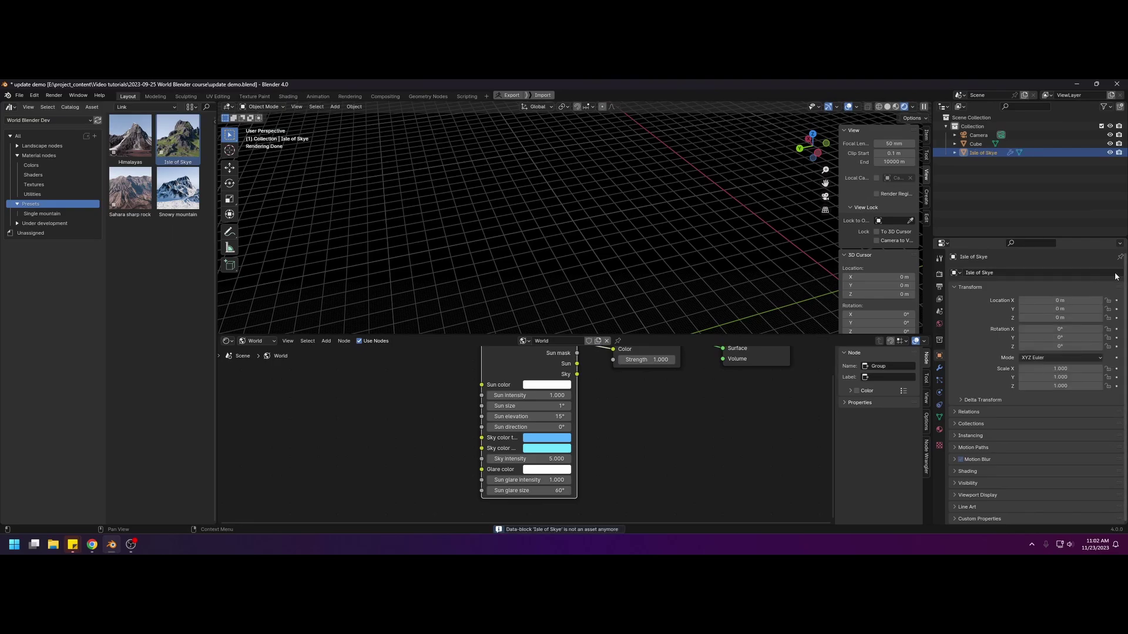
- Set the Isle of Skye modifier's Viewport reduce to 1 and turn its viewport display back on
left_click(939, 367)
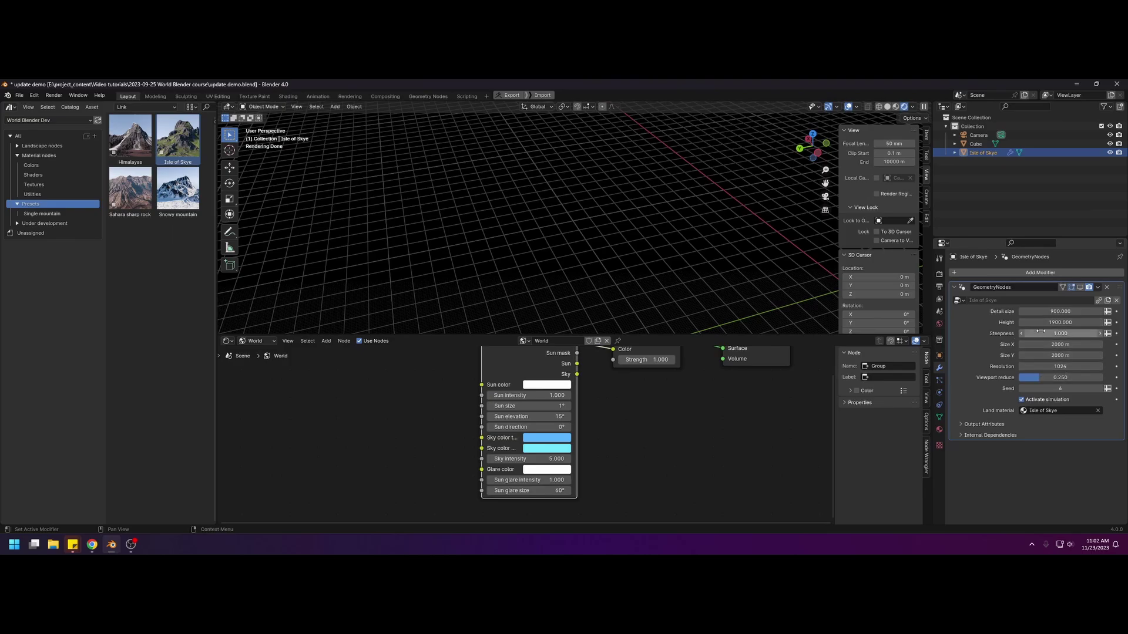
left_click(1033, 372)
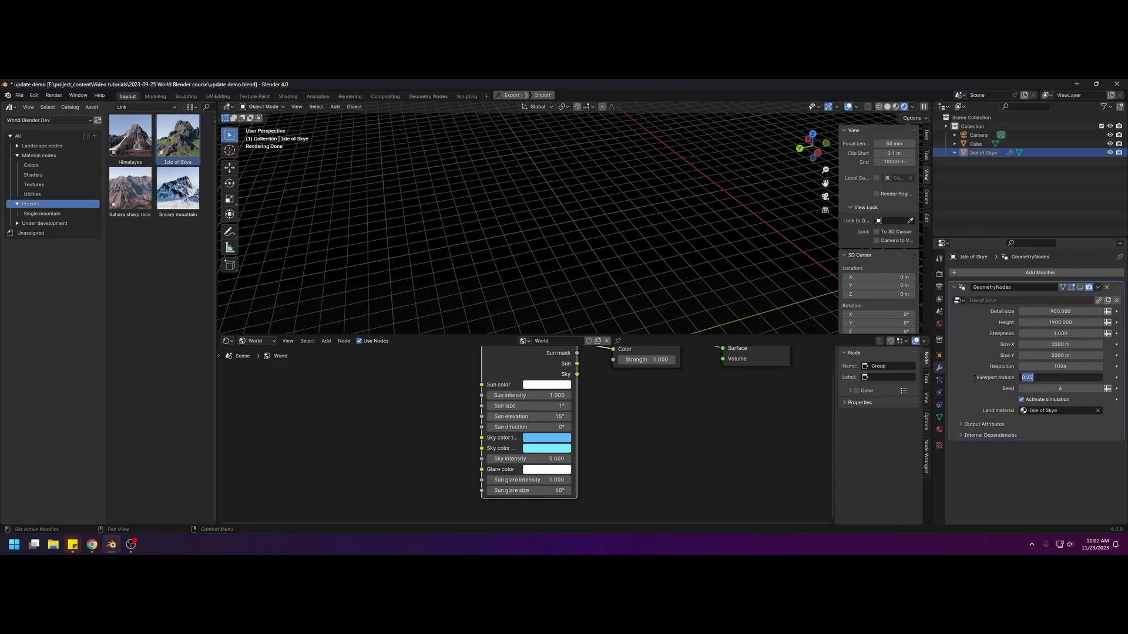
type("1")
key("Return")
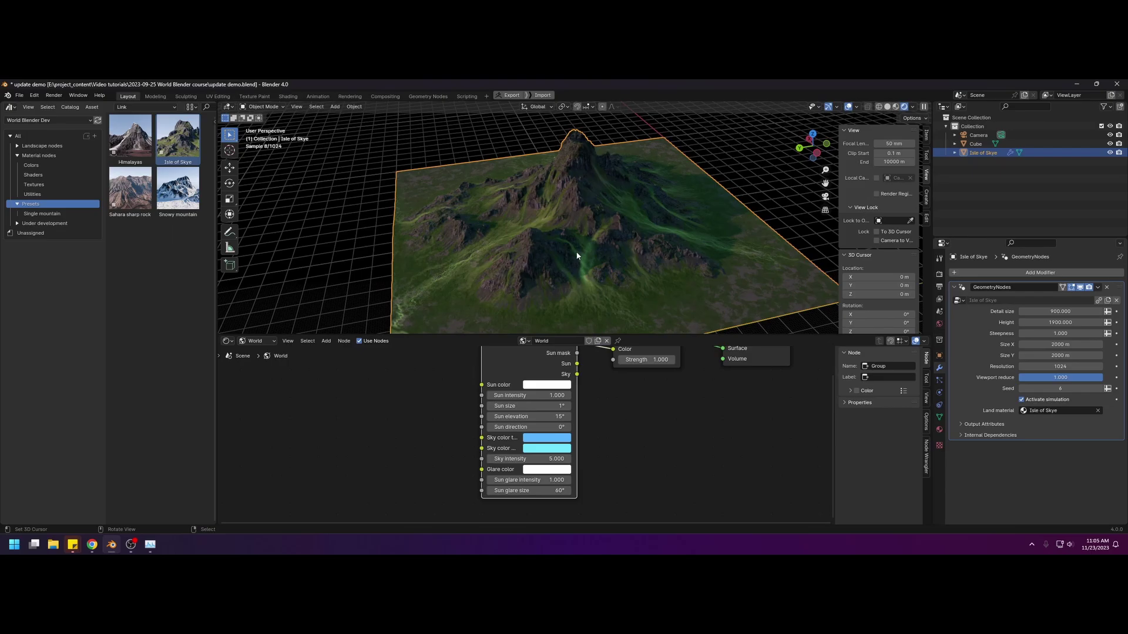
mouse_move(522, 269)
middle_mouse_down()
mouse_move(558, 262)
mouse_move(516, 253)
middle_mouse_up()
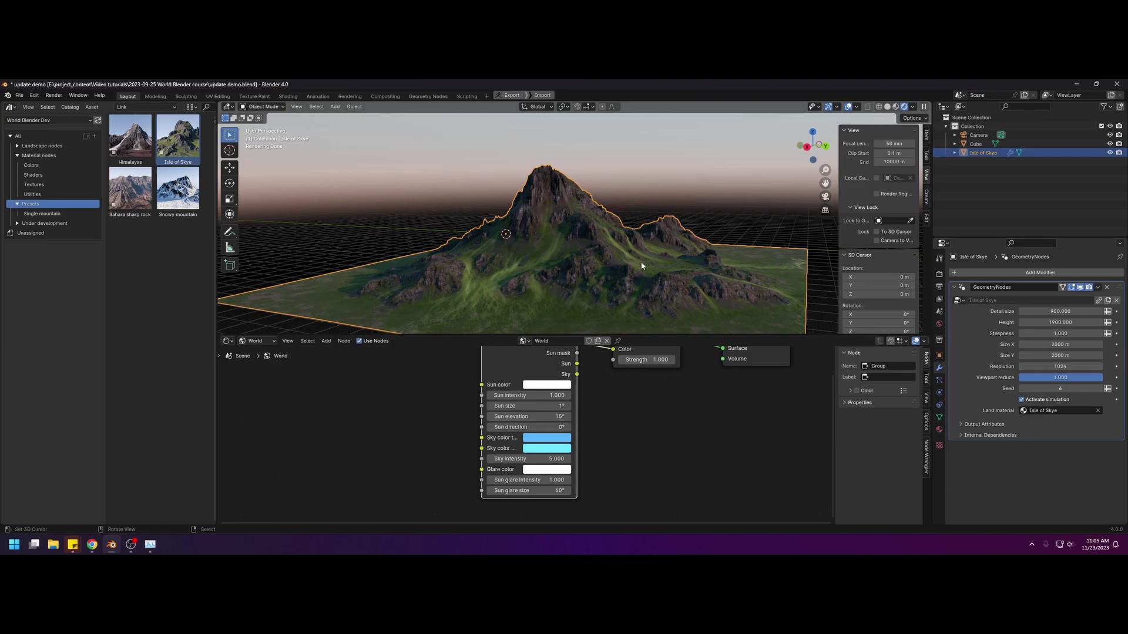
middle_click_drag(642, 266, 585, 226)
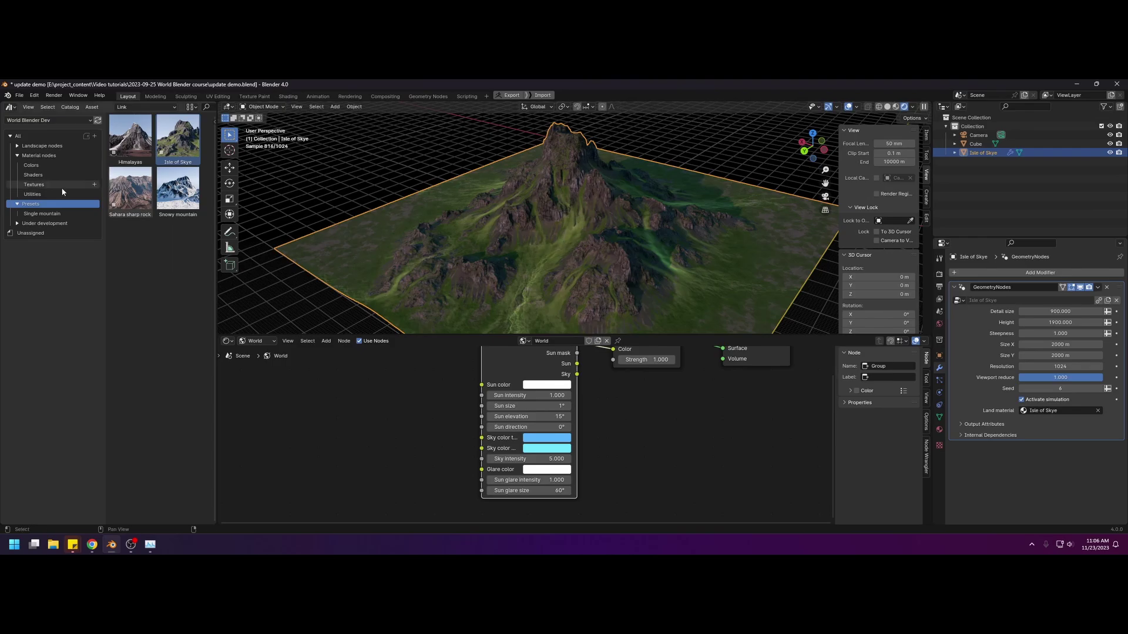
- Show the Physics simulation landscape nodes with larger thumbnails and compare P - Erosion with P - Erosion 2
left_click(42, 145)
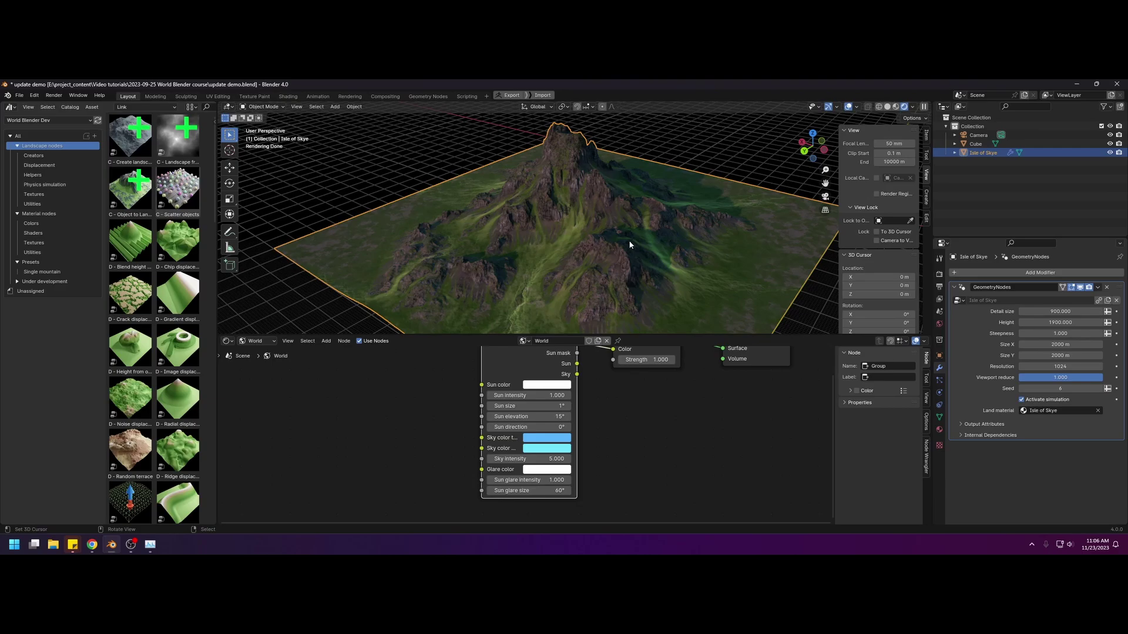
left_click(45, 184)
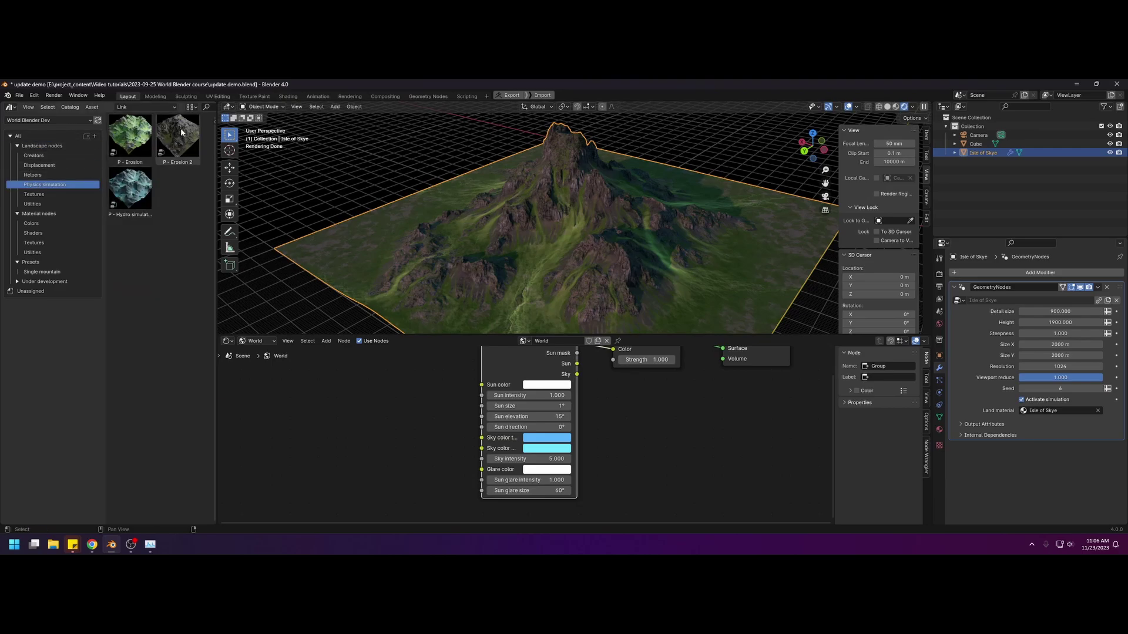
left_click(181, 132)
left_click(197, 108)
left_click_drag(201, 124, 238, 125)
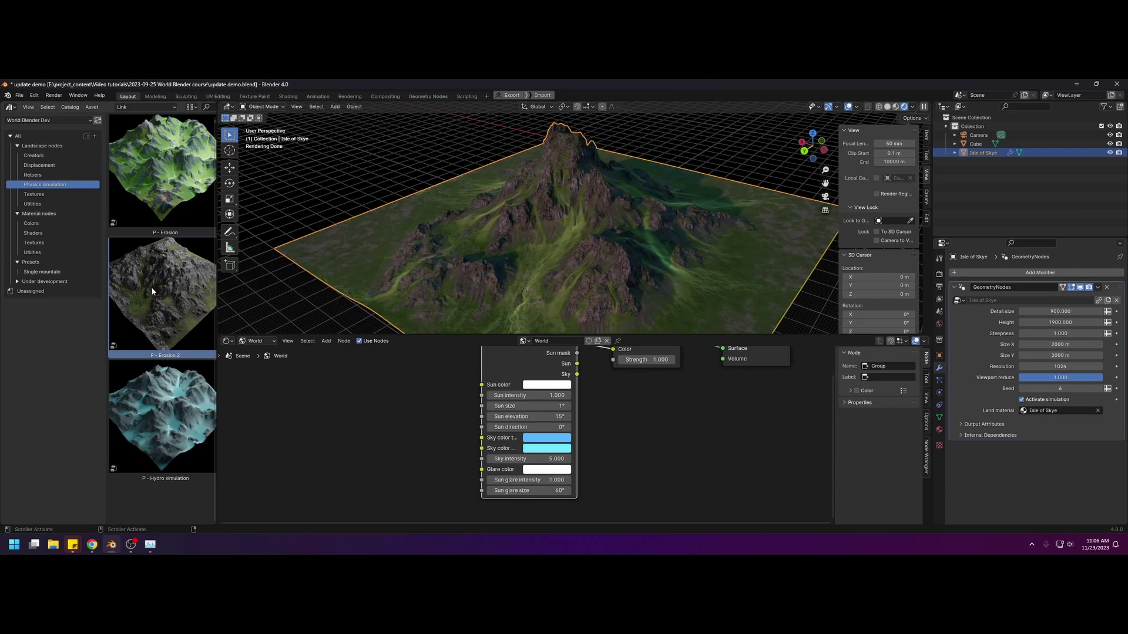
left_click(159, 179)
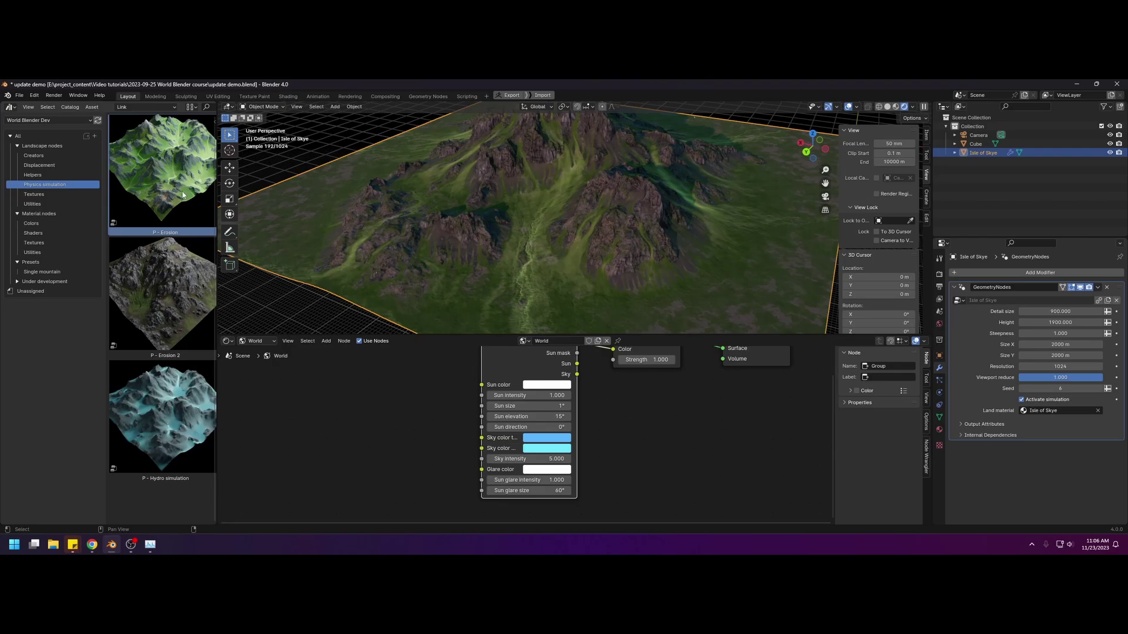
left_click(174, 281)
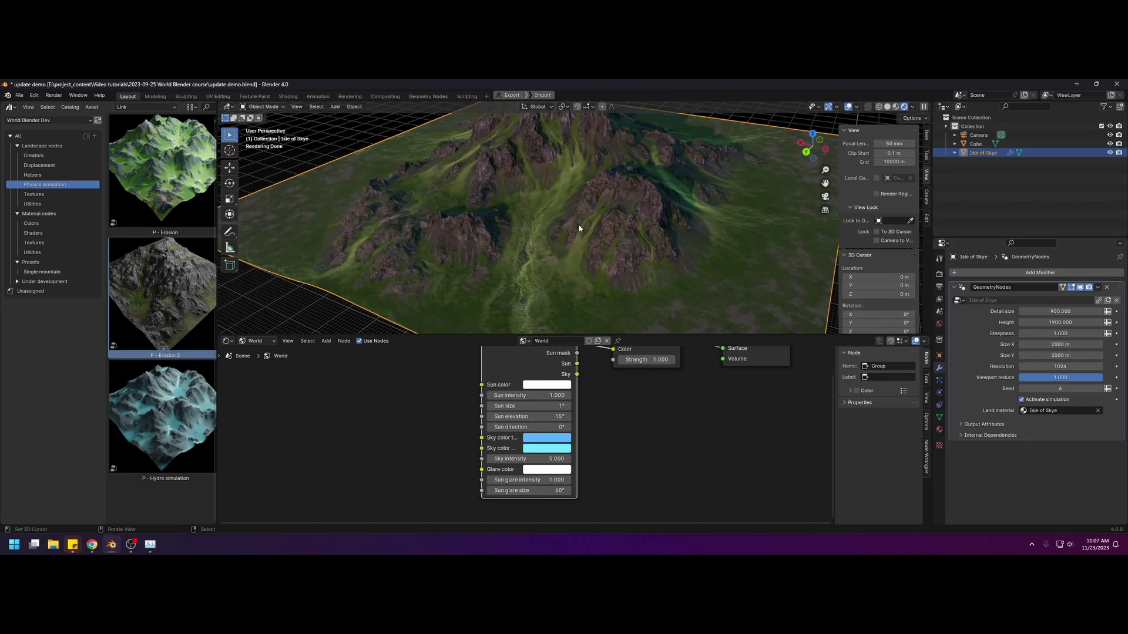
- Change the world shader node area to a Geometry Node Editor showing the Isle of Skye modifier nodes
scroll(578, 223, "down", 2)
middle_click_drag(580, 222, 565, 222)
left_click(230, 342)
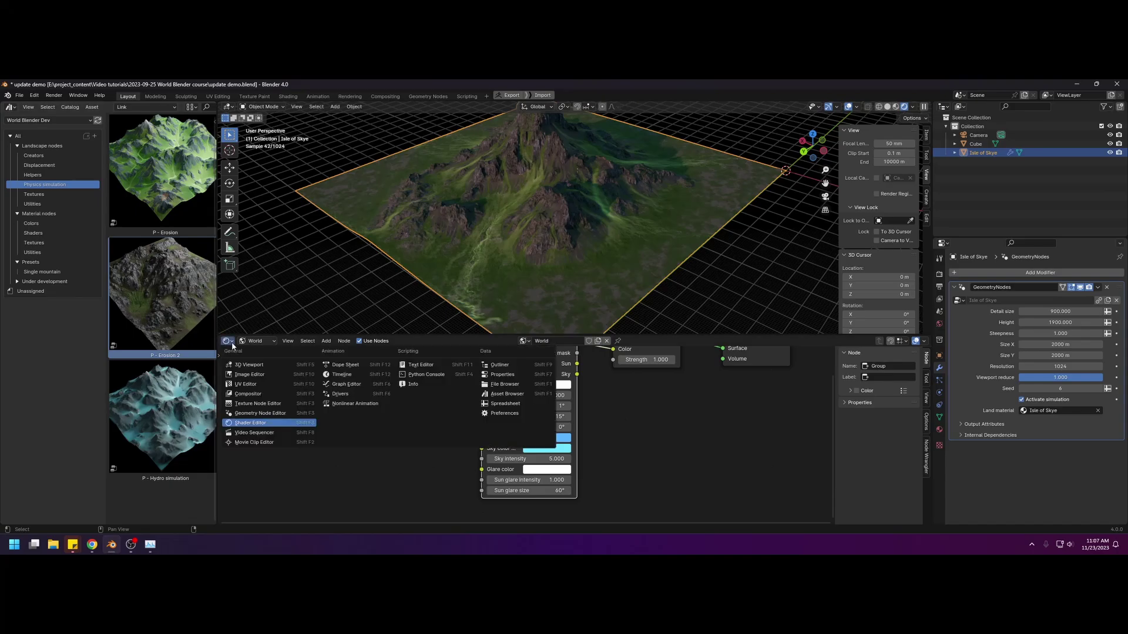
left_click(260, 413)
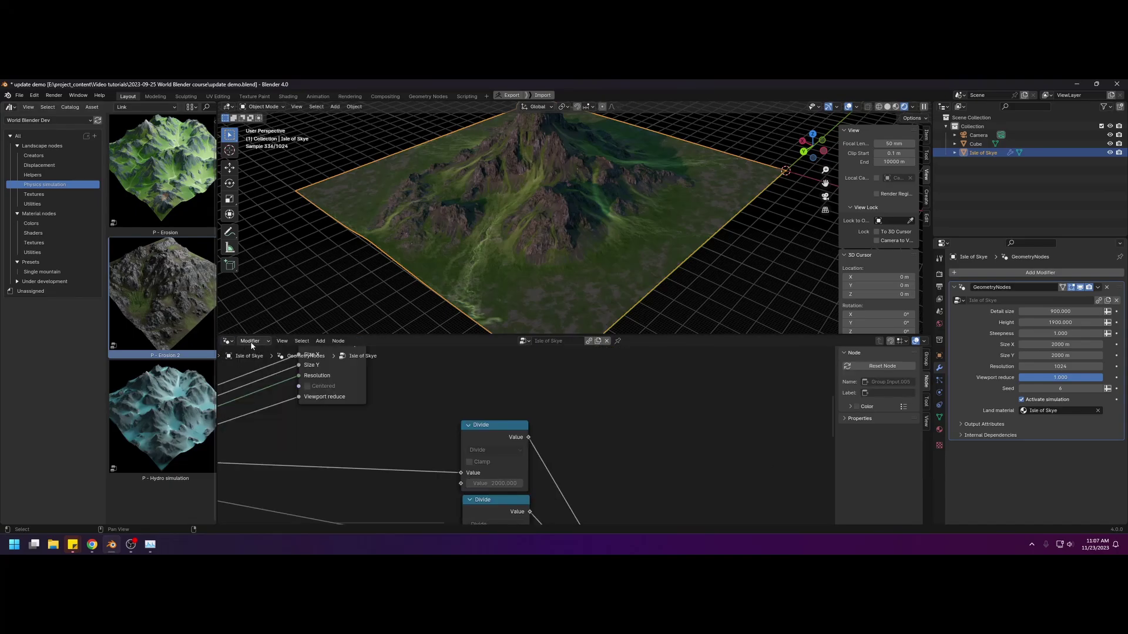
- Find the P - Erosion 2 node near the end of the node tree, nudge the Group Input feeding it, and select the erosion node
middle_click_drag(504, 392, 393, 388)
scroll(511, 423, "down", 3)
scroll(546, 426, "down", 2)
mouse_move(590, 433)
middle_mouse_down()
mouse_move(315, 403)
mouse_move(589, 429)
middle_mouse_up()
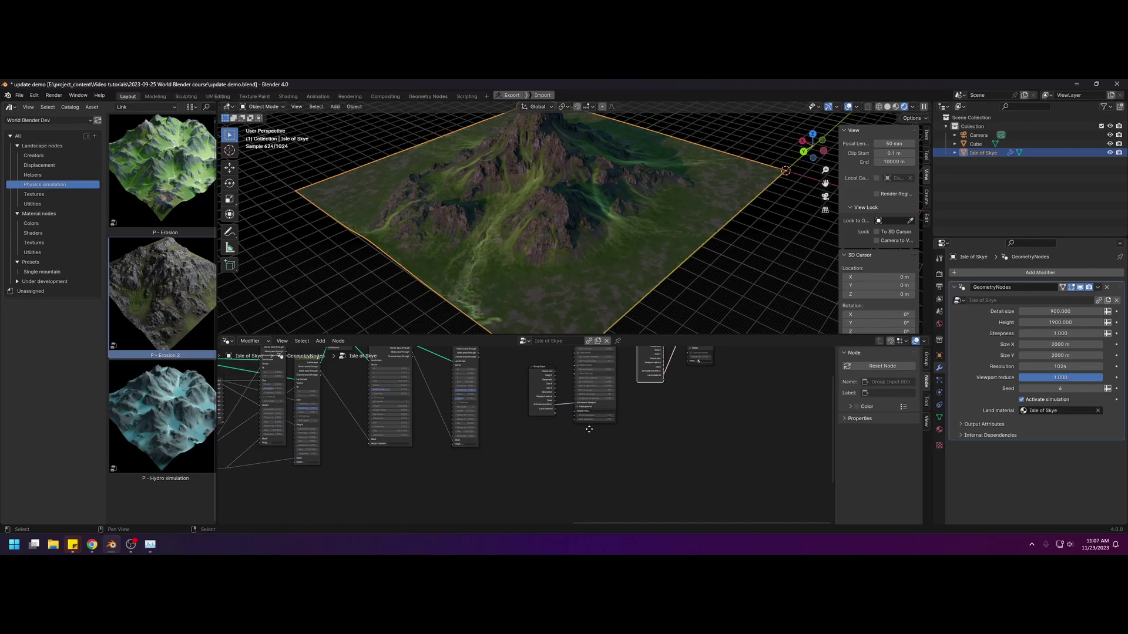
scroll(589, 429, "up", 4)
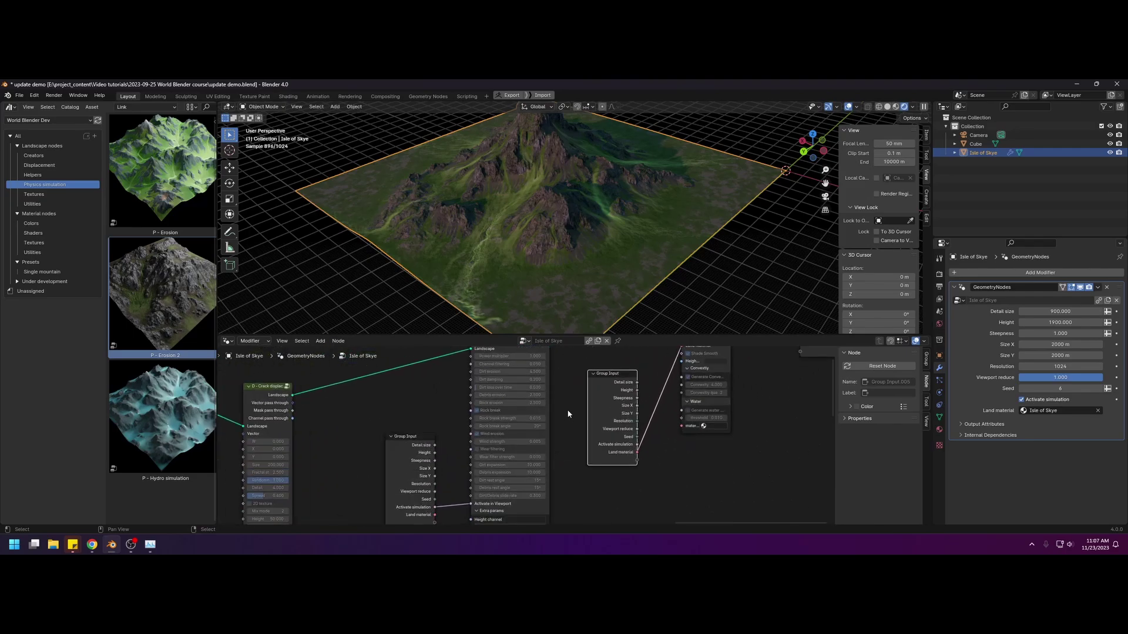
scroll(568, 414, "up", 3)
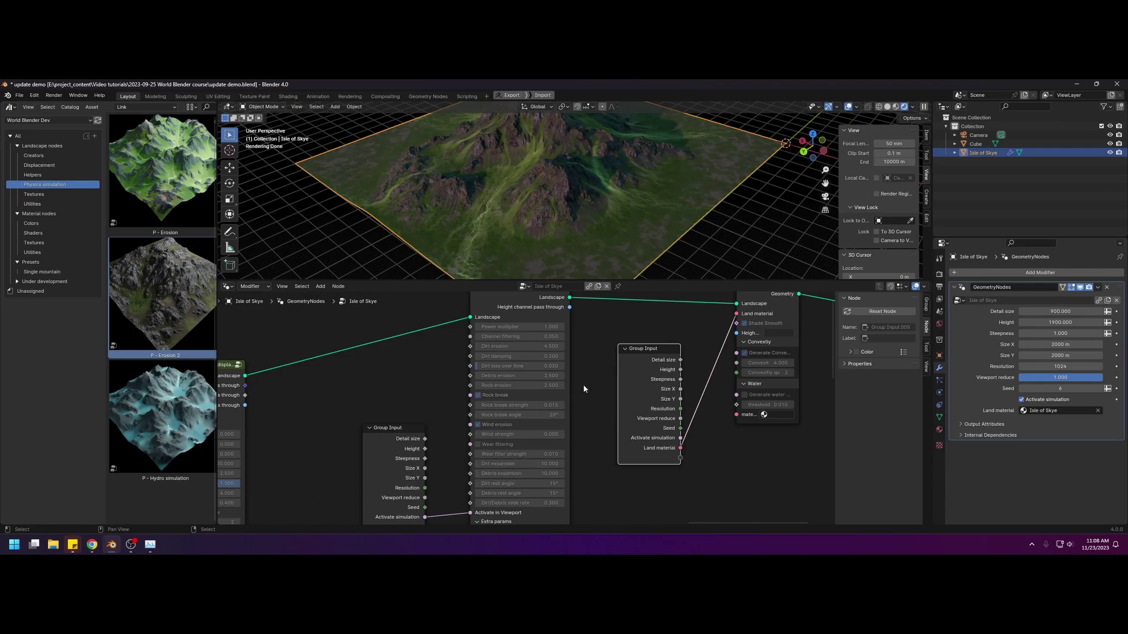
middle_click_drag(584, 389, 556, 418)
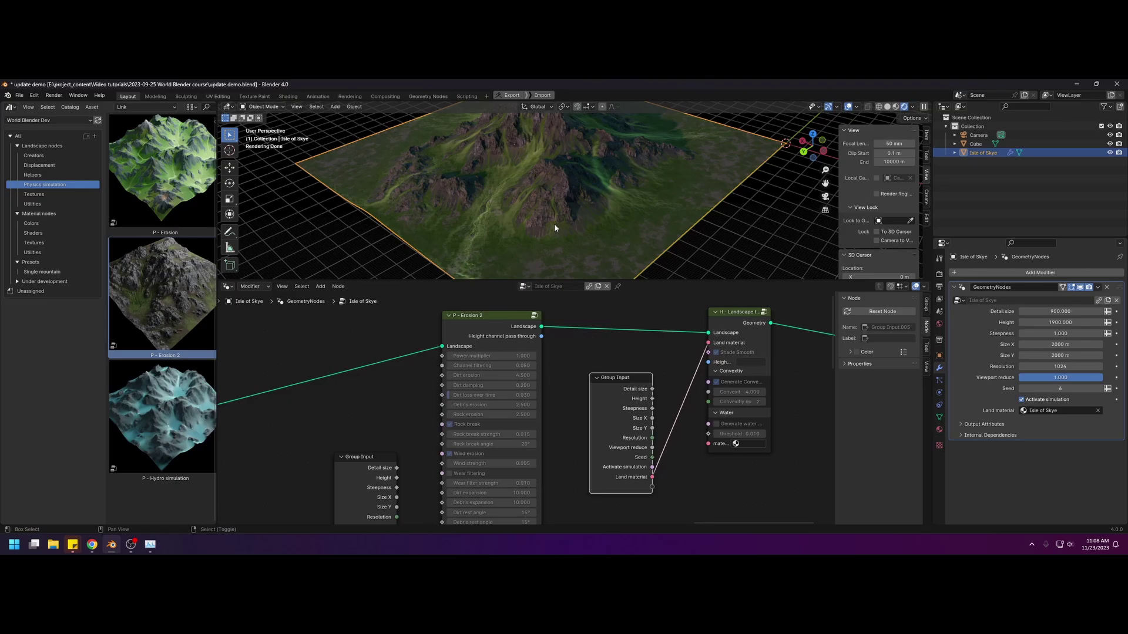
key("shift+b")
left_click_drag(504, 197, 545, 237)
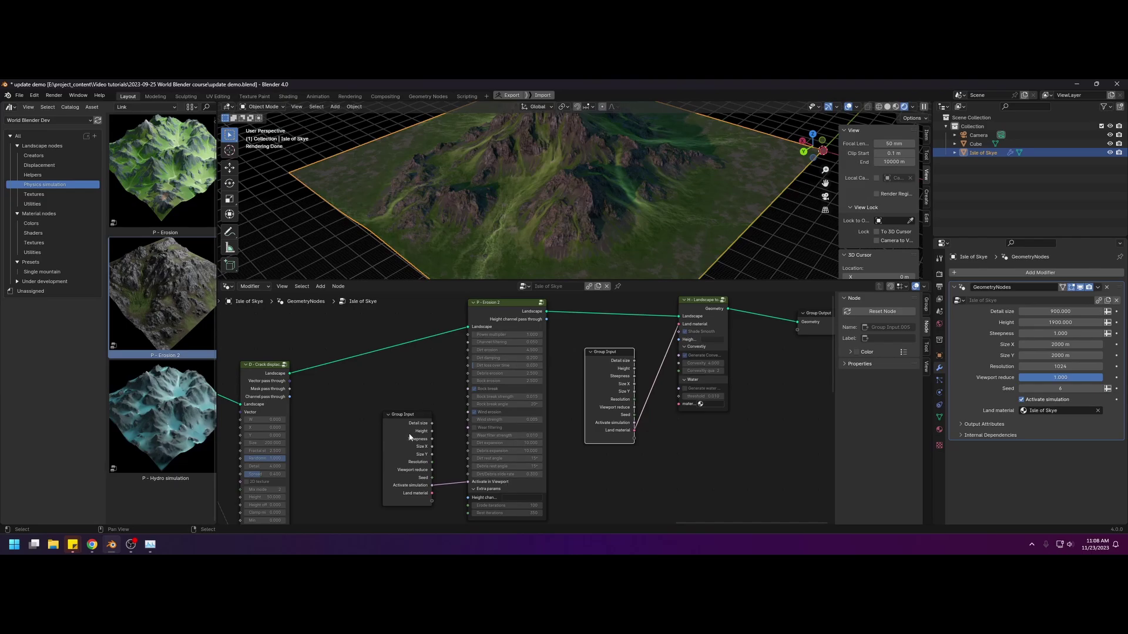
left_click_drag(410, 437, 402, 435)
left_click(502, 318)
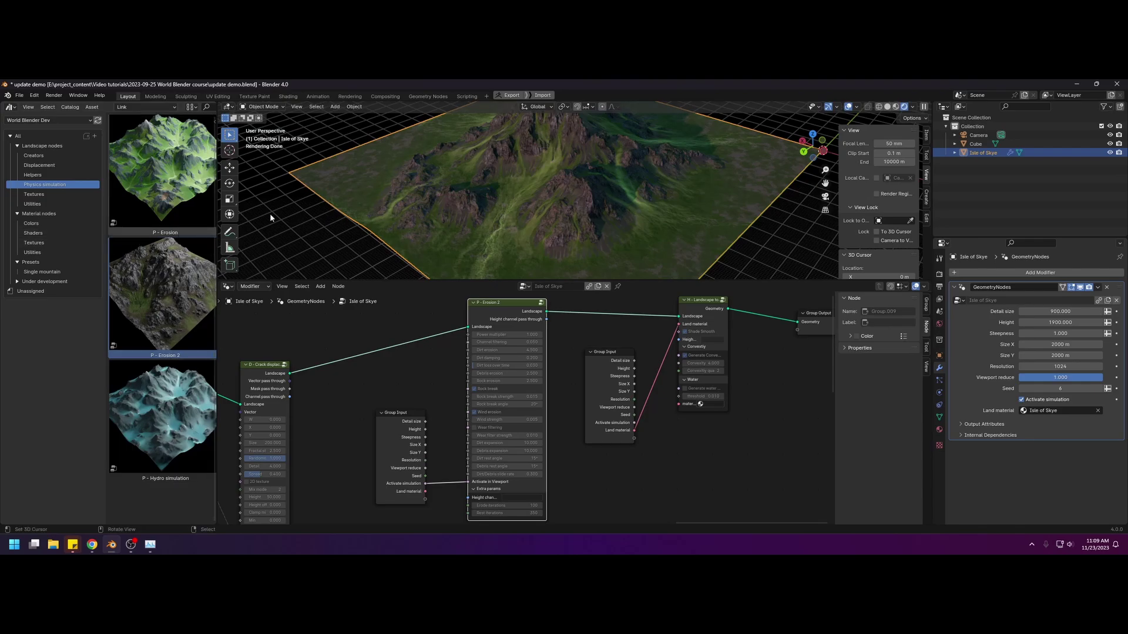
- Look through the Shaders assets under Material nodes, down to the Quick debris, Quick dirt and Quick rock shaders
left_click(29, 234)
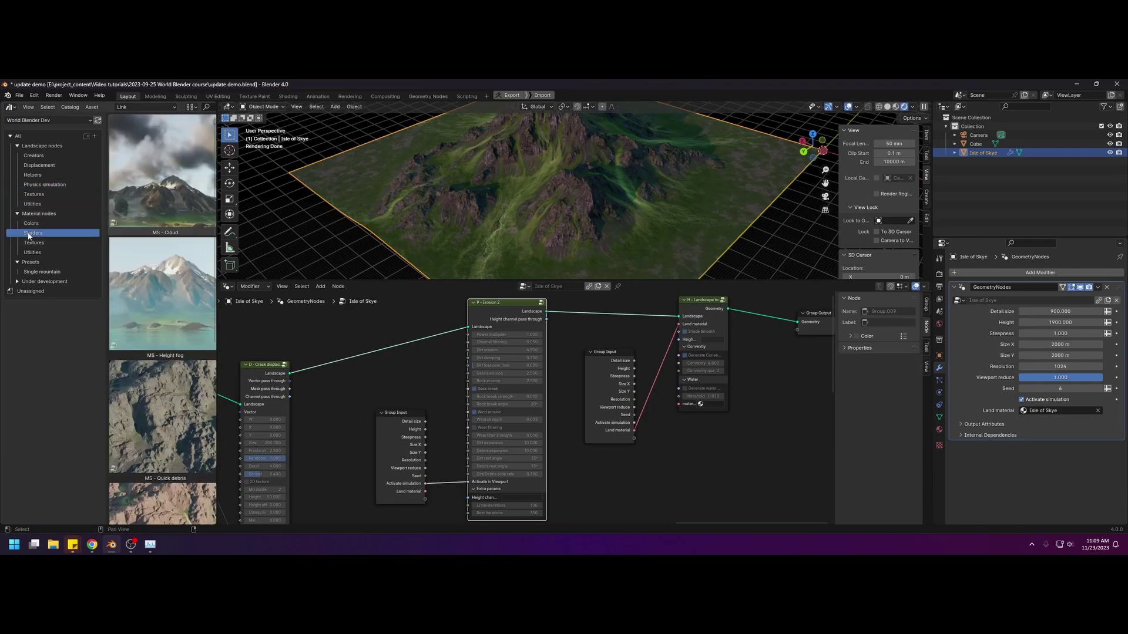
scroll(143, 242, "down", 5)
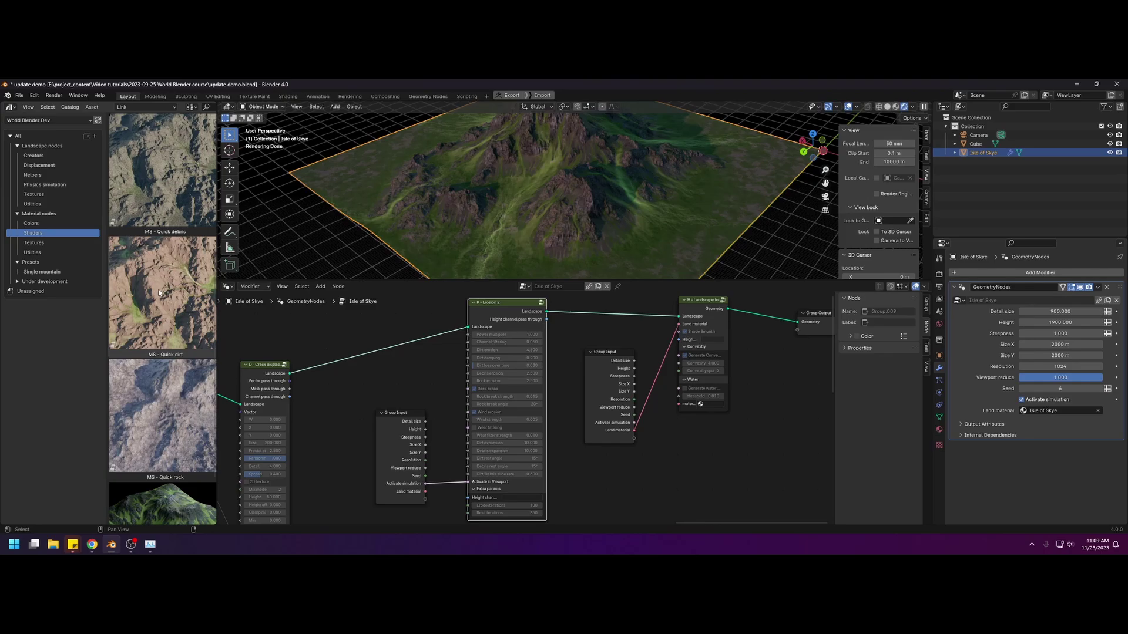
scroll(164, 364, "down", 1)
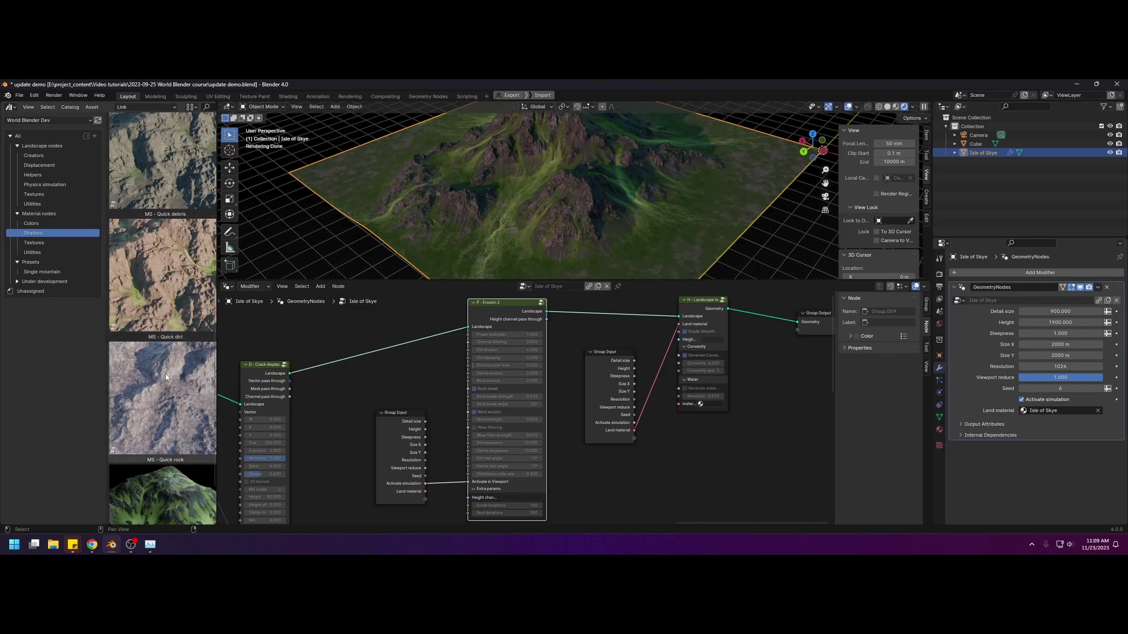
- Turn off the landscape modifier's viewport display and set its Viewport reduce to 0.25
left_click(1061, 378)
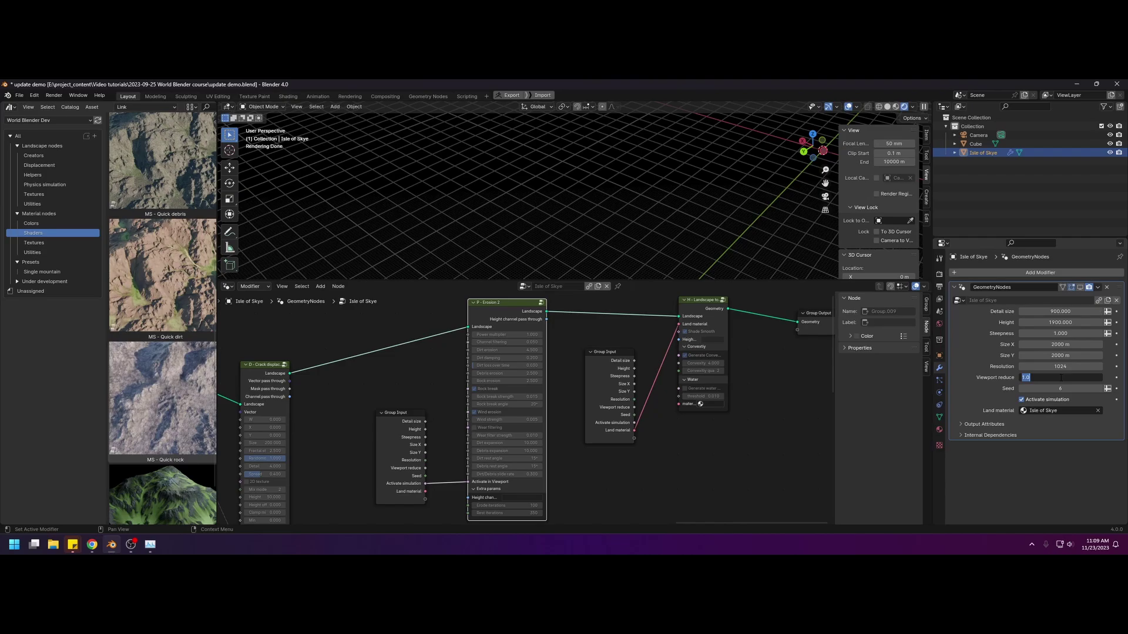
type(".25")
key("Return")
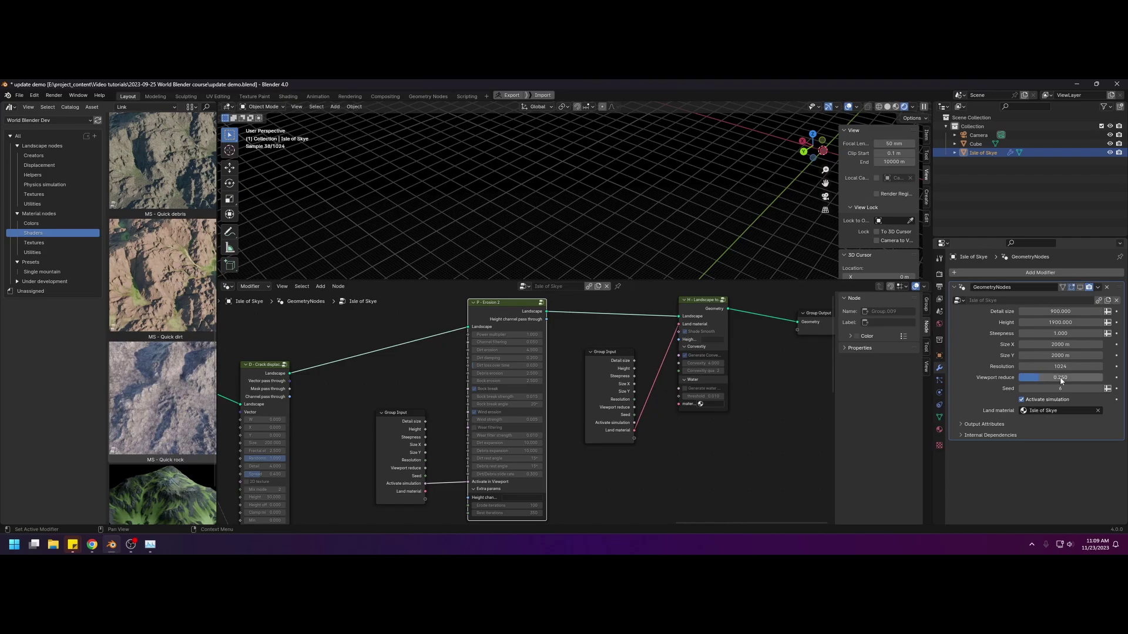
- Check the landscape's material slots and make the Isle of Skye object's mesh data local
left_click(939, 430)
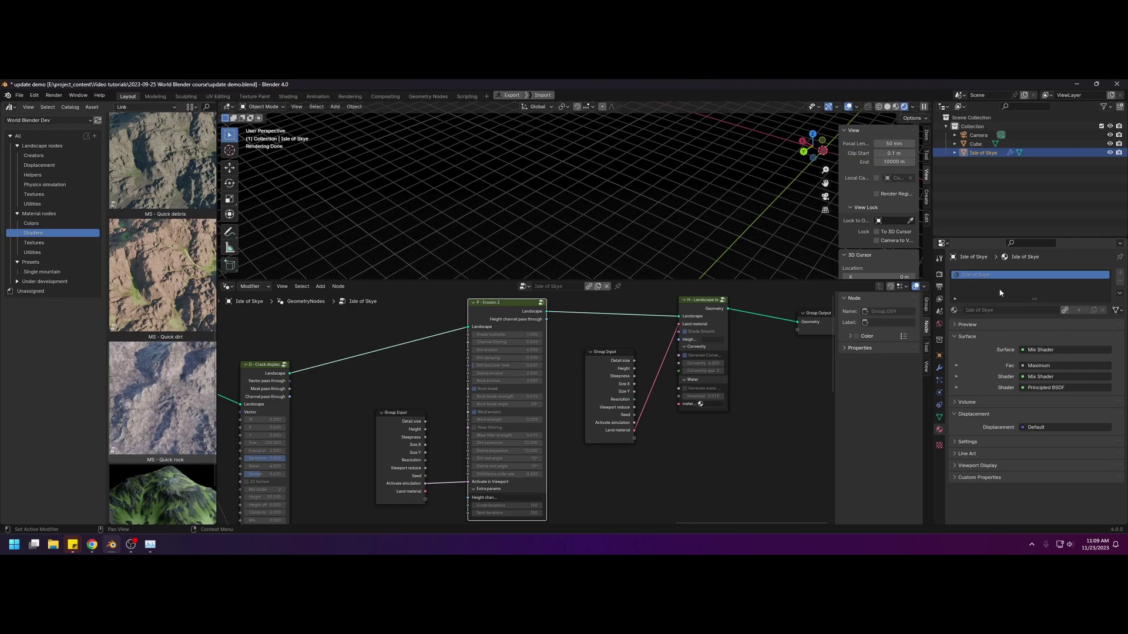
left_click(940, 417)
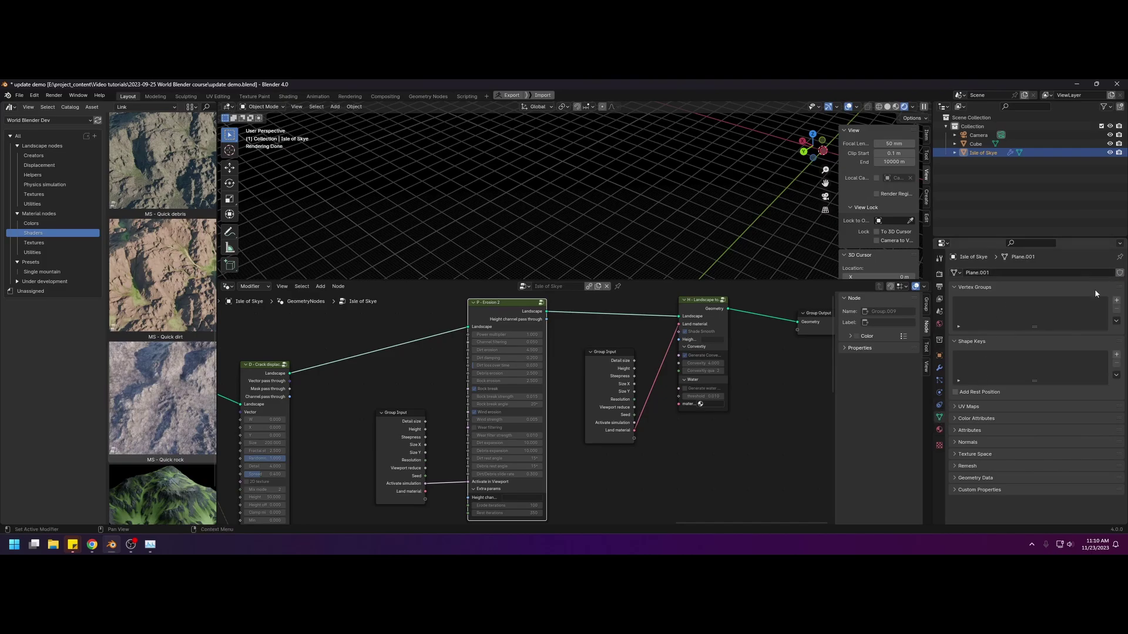
- Add a second material slot to the Isle of Skye object with a new material named "new land"
left_click(940, 429)
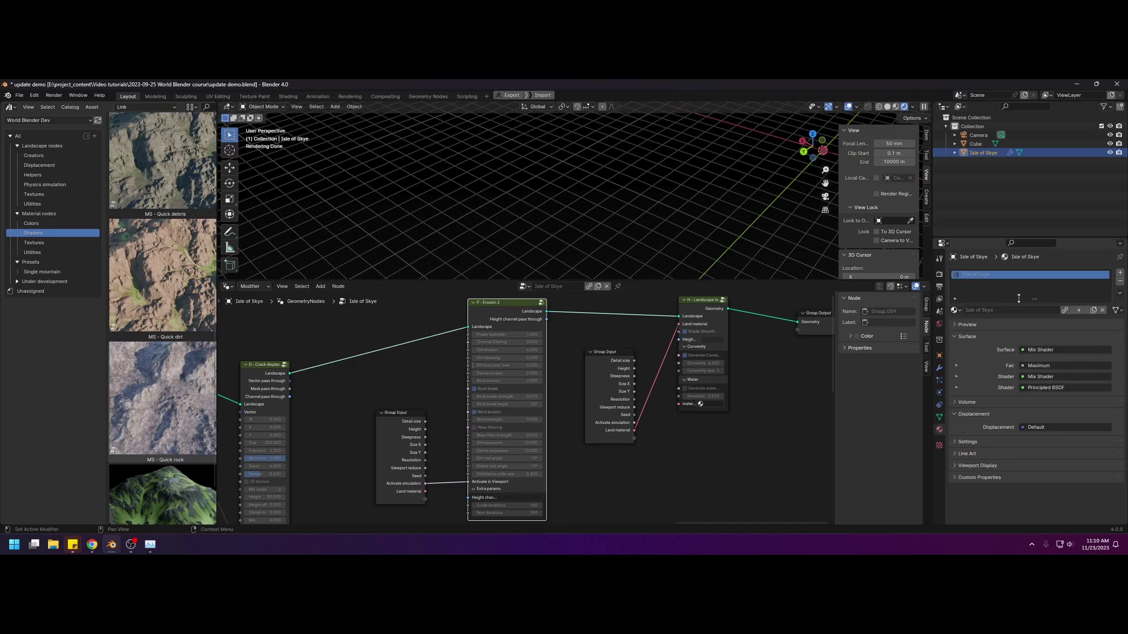
left_click(1118, 274)
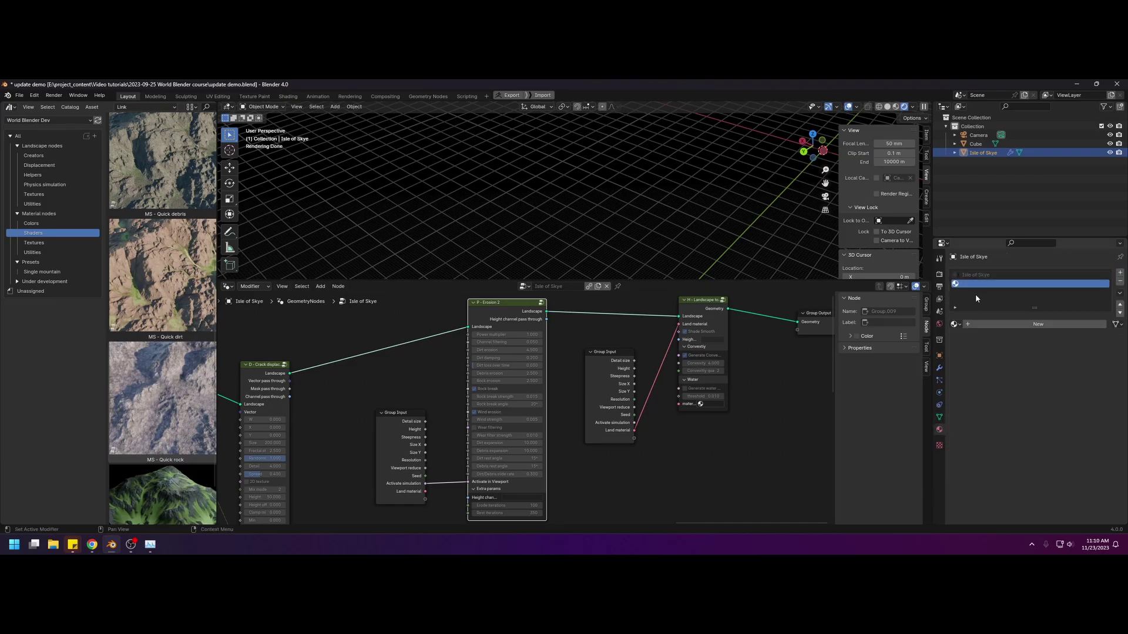
left_click(956, 324)
left_click(998, 324)
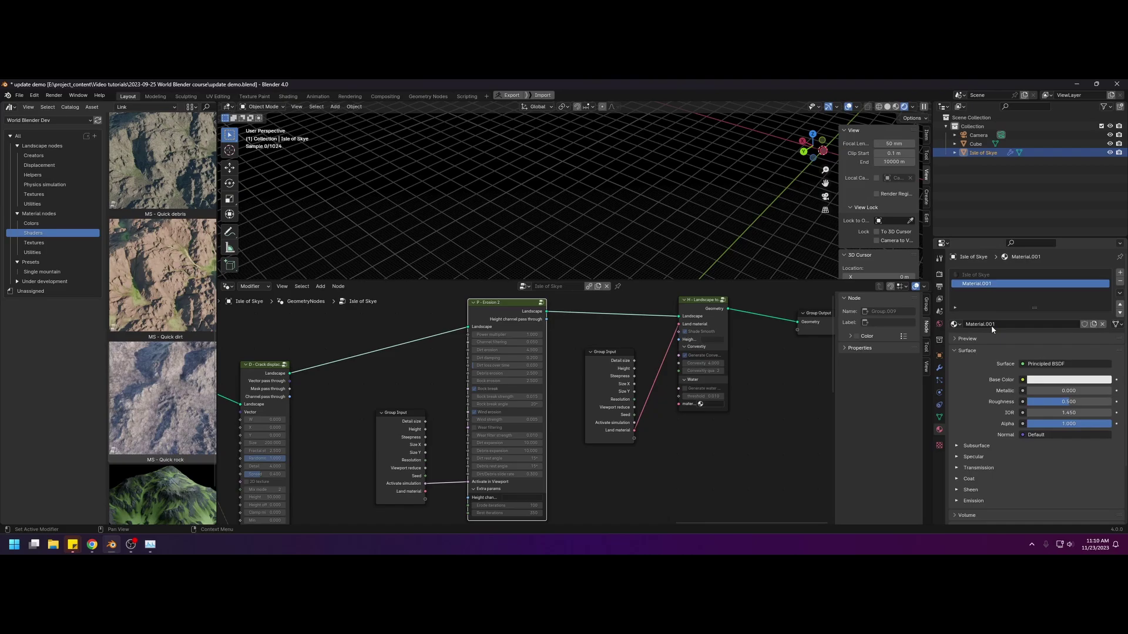
double_click(1002, 322)
type("new land")
key("Return")
- Set the landscape modifier's Land material to new land and turn its viewport display back on
left_click(939, 367)
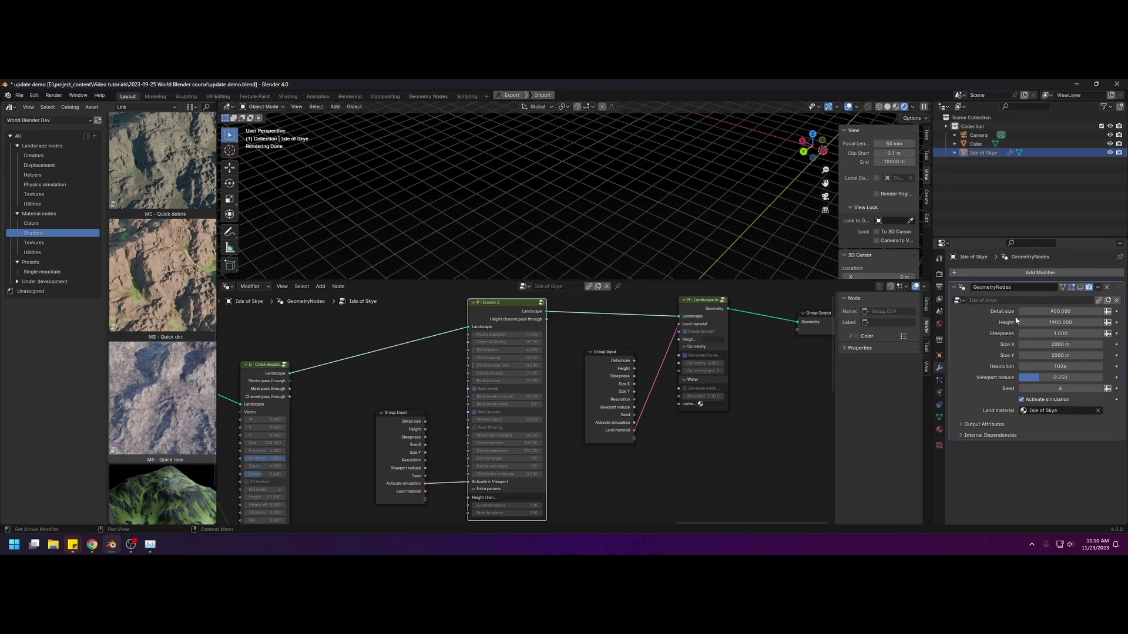
left_click(1052, 410)
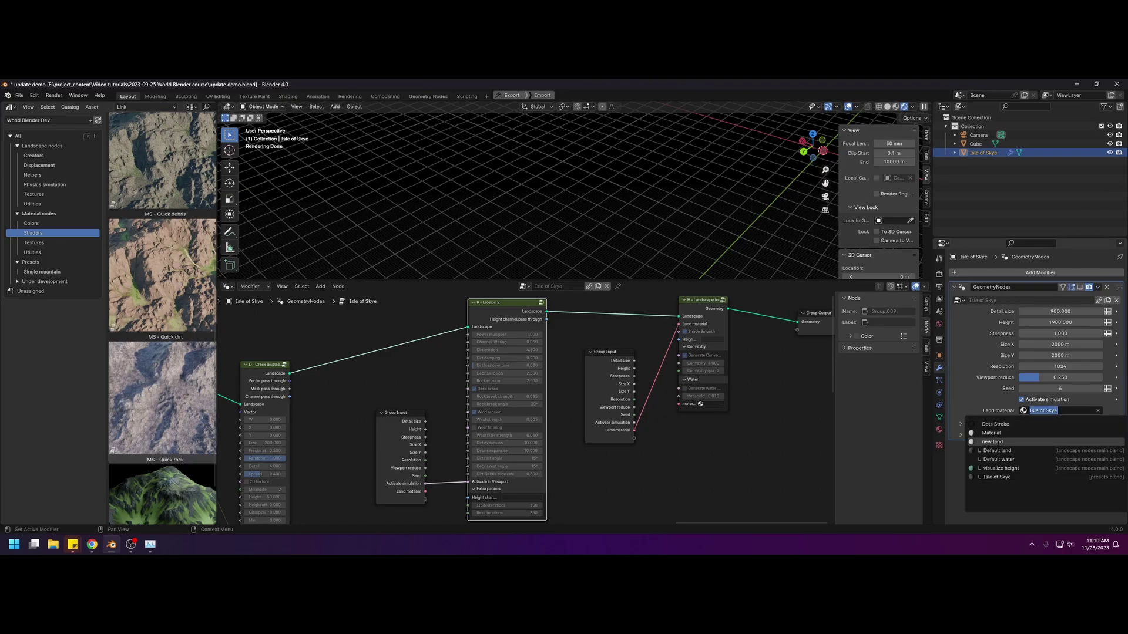
left_click(999, 442)
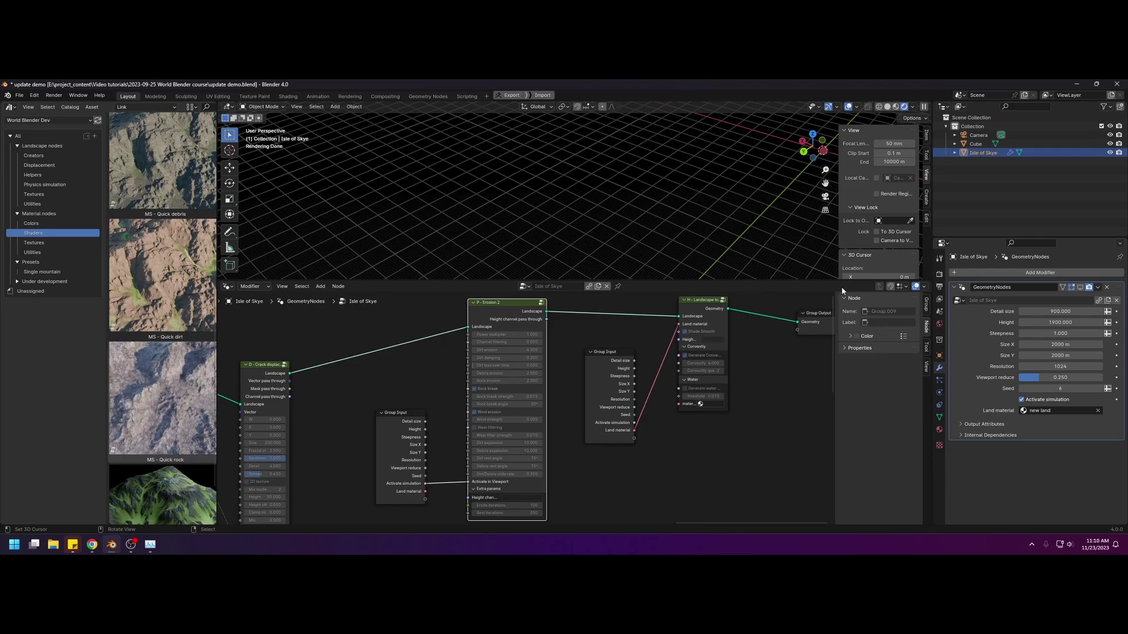
left_click(1080, 287)
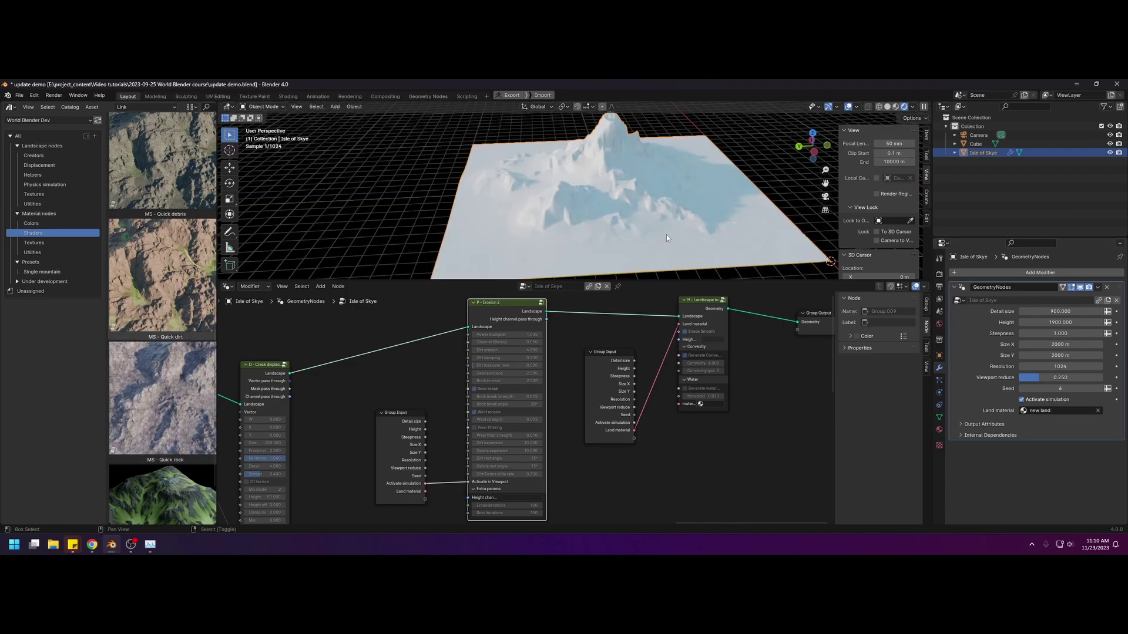
- Show the new land object material in the Shader Editor and delete its Principled BSDF node
left_click(228, 286)
left_click(242, 369)
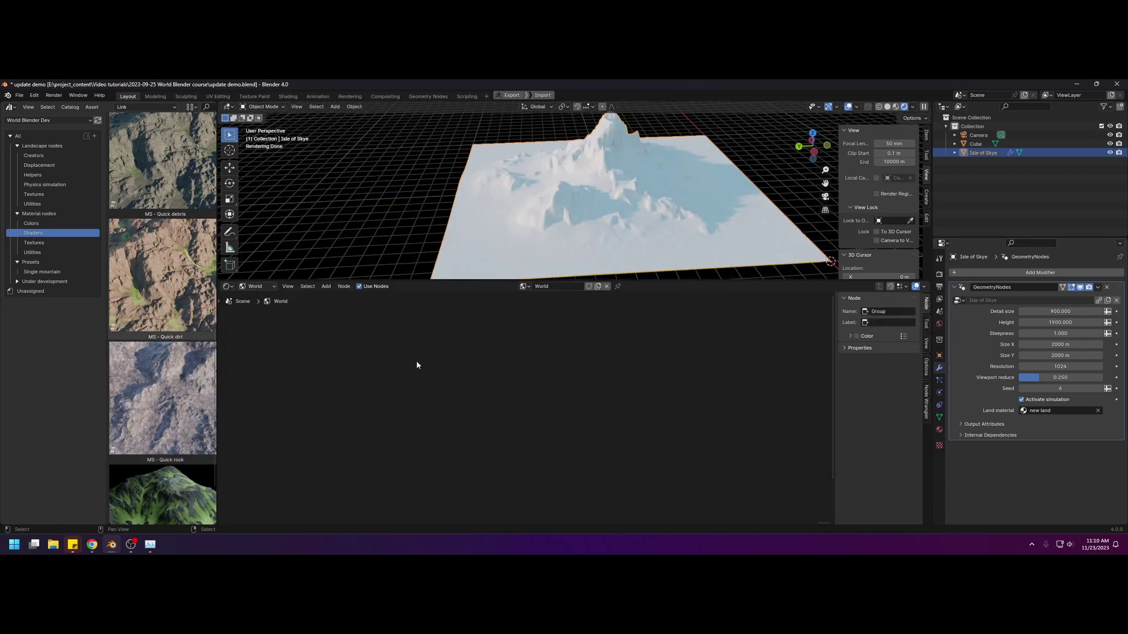
left_click(257, 287)
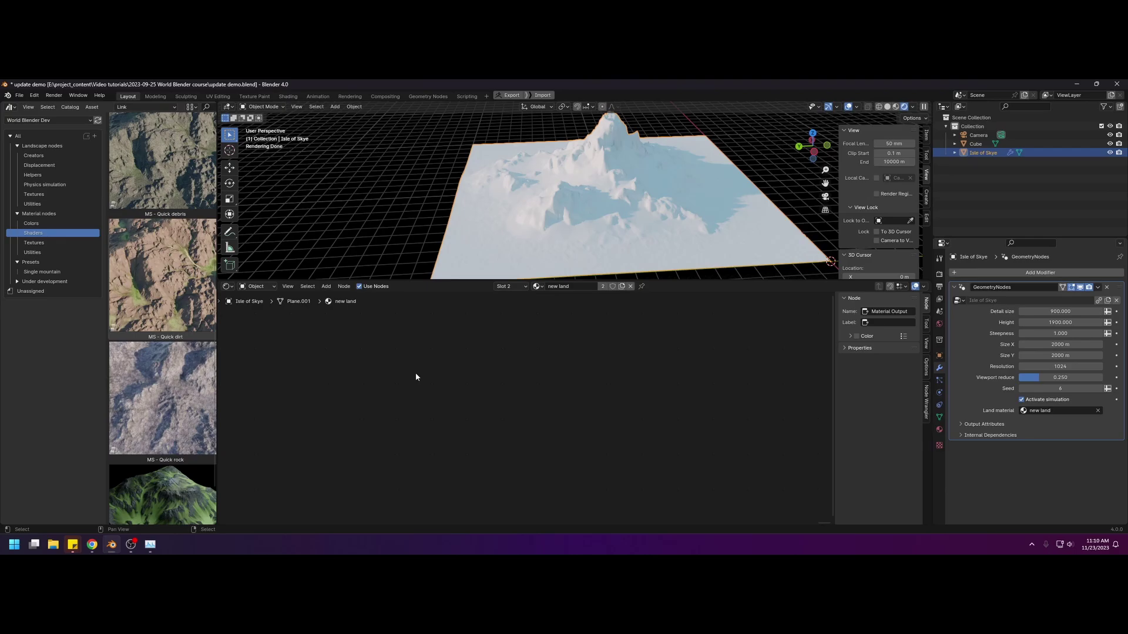
key("Home")
middle_click_drag(352, 379, 560, 377)
left_click(687, 343)
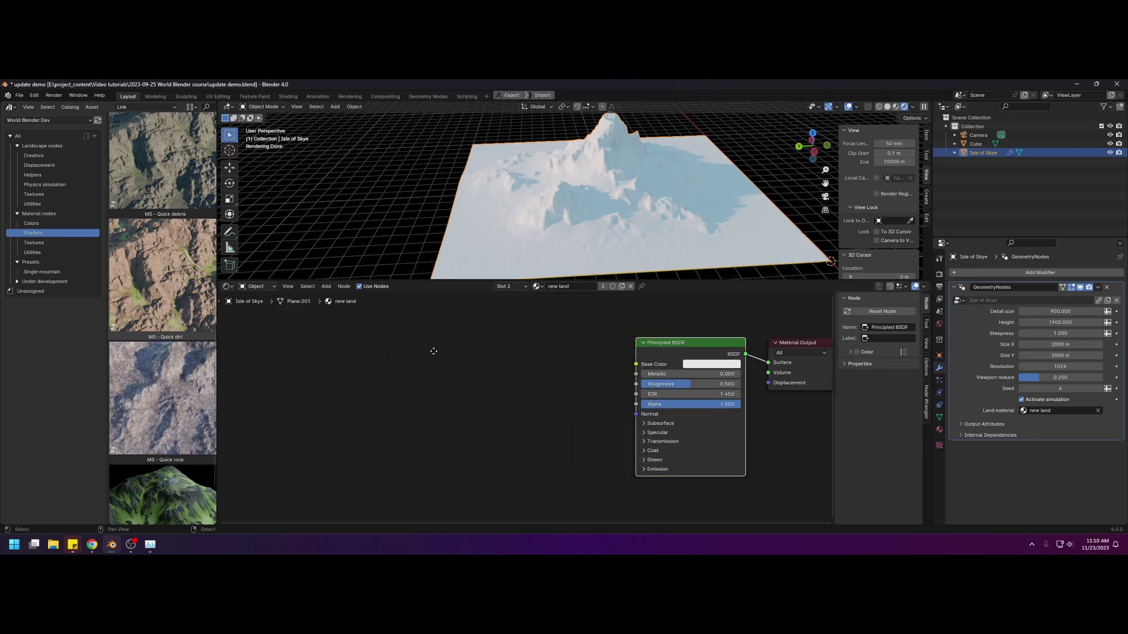
middle_click_drag(433, 351, 436, 351)
key("x")
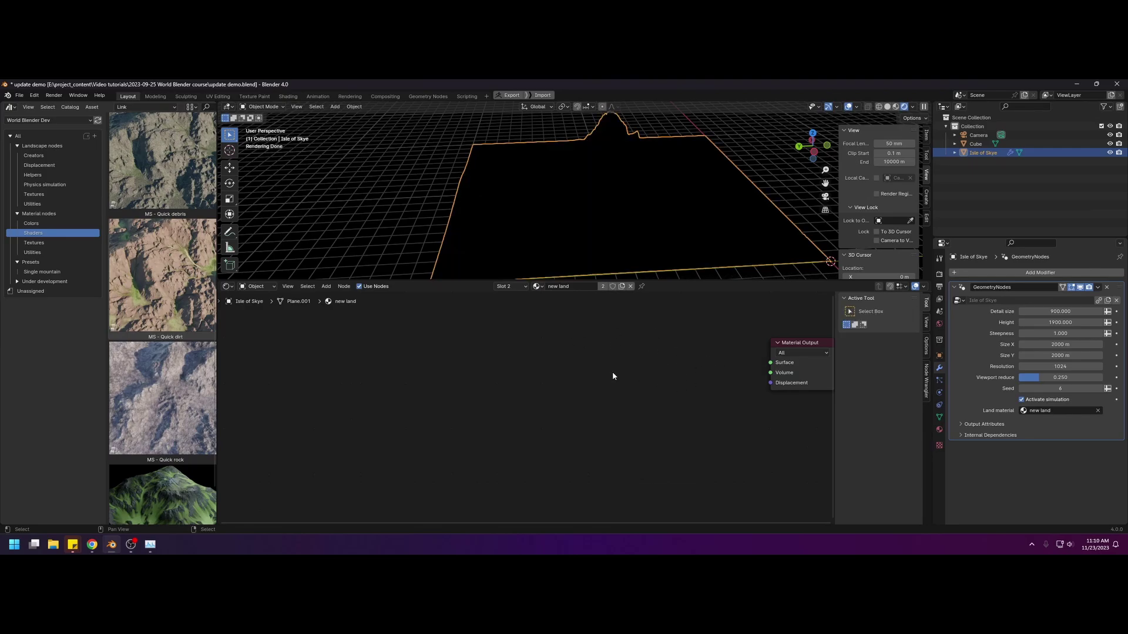
- Add the MS - Quick rock, Quick dirt and Quick debris shader assets to the material and arrange them in the order rock, debris, dirt
left_click_drag(162, 399, 438, 411)
left_click_drag(162, 276, 579, 461)
scroll(162, 176, "up", 1)
left_click_drag(162, 170, 506, 408)
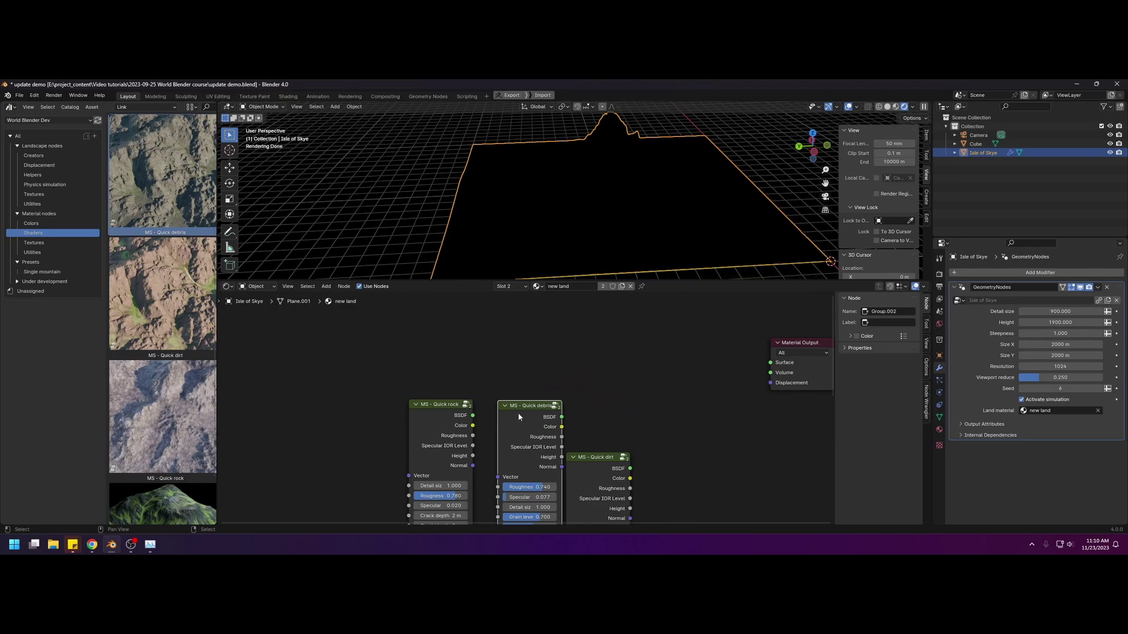
left_click_drag(434, 422, 401, 346)
left_click_drag(561, 417, 633, 420)
left_click_drag(505, 429, 474, 429)
left_click_drag(602, 471, 605, 474)
- Mix Quick rock with Quick debris, mix that result with Quick dirt, and connect it to the Material Output's Surface
right_click_drag(501, 431, 421, 380, "ctrl+shift")
right_click_drag(614, 478, 602, 406, "ctrl+shift")
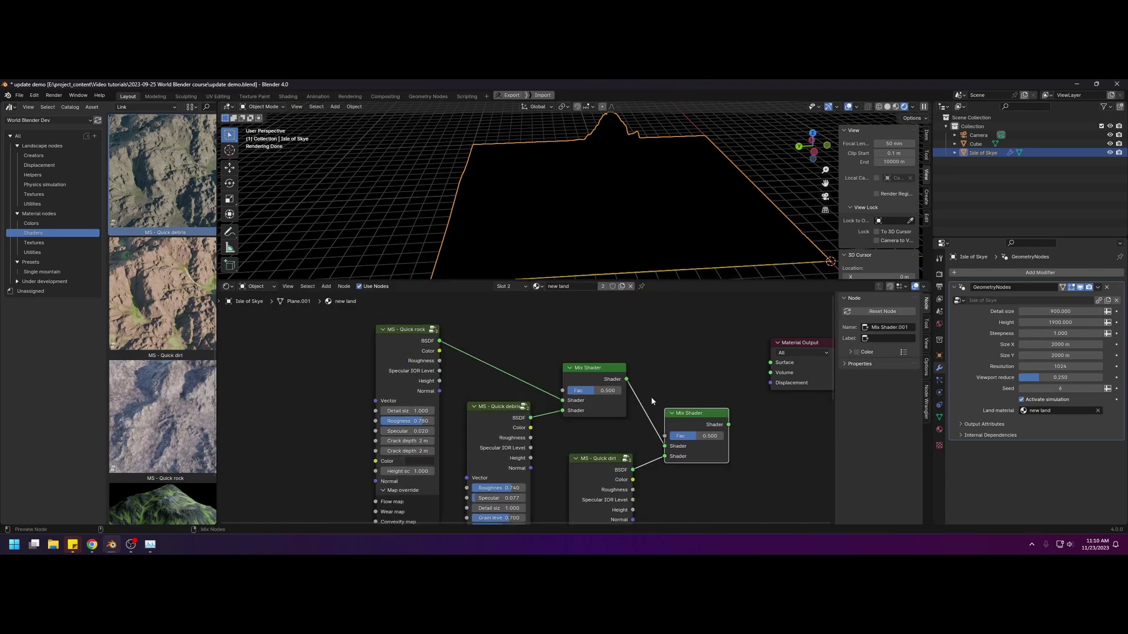
left_click_drag(693, 417, 770, 362)
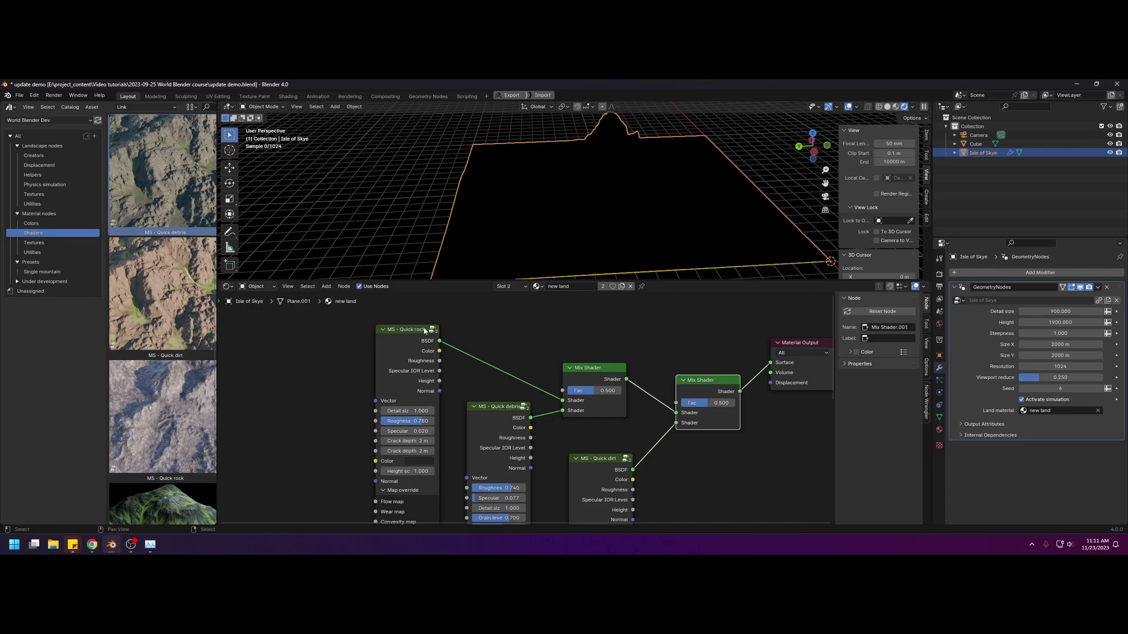
- Add the MU - Landscape utility node and connect Debris to the first Mix Shader's Fac and Dirt to the second's Fac
middle_click_drag(329, 352, 386, 367)
left_click(32, 252)
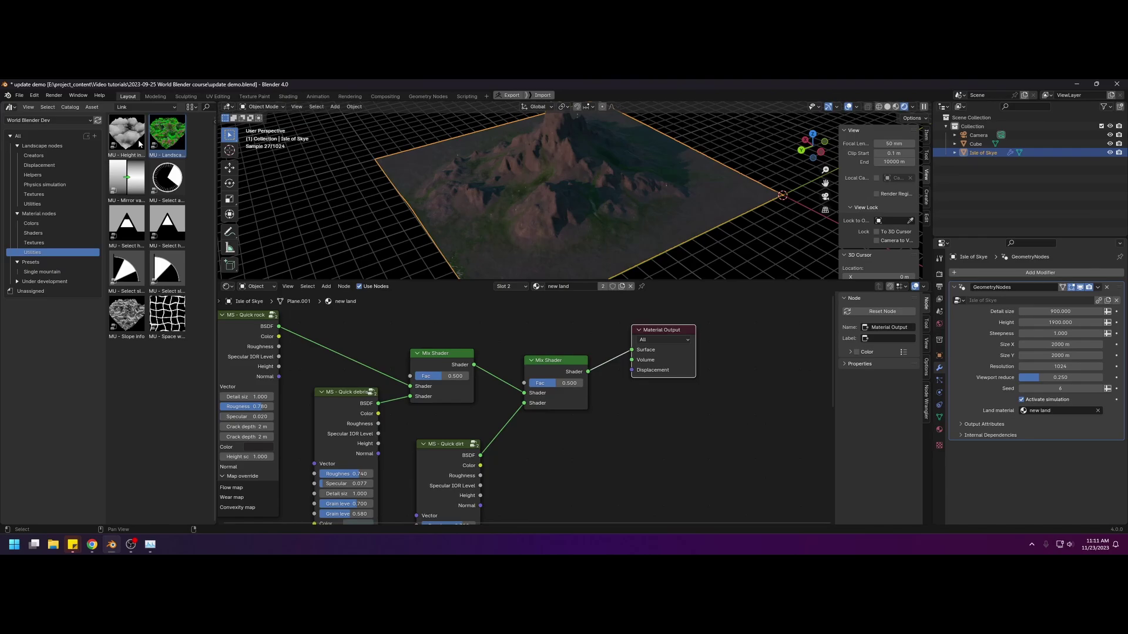
left_click_drag(163, 133, 365, 345)
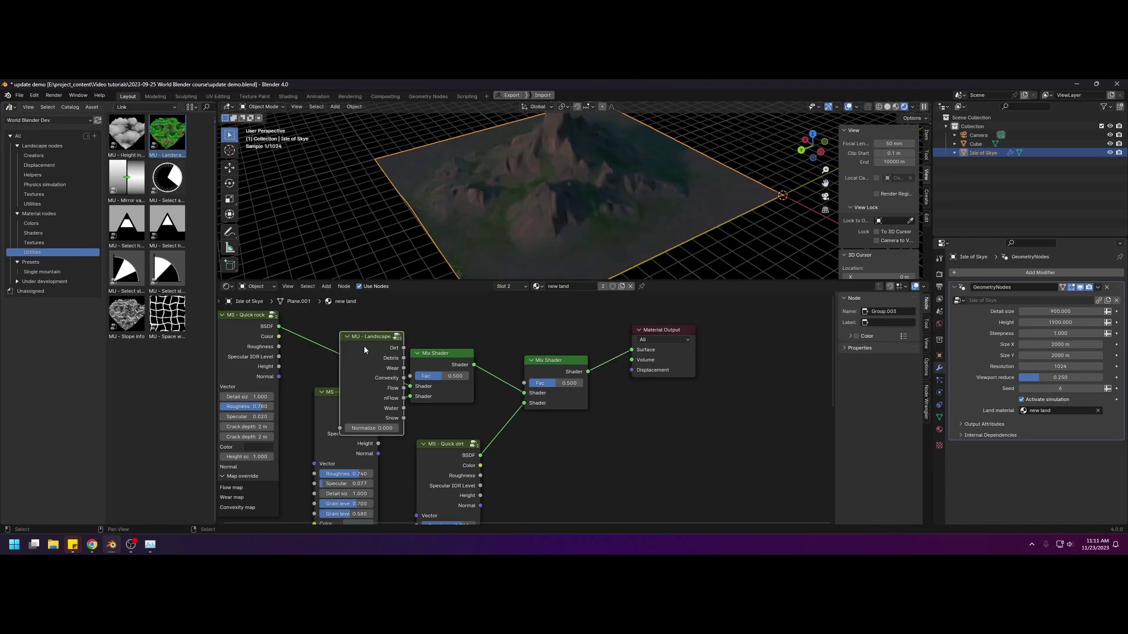
middle_click_drag(379, 340, 511, 378)
left_click_drag(511, 377, 303, 295)
middle_click_drag(366, 324, 365, 373)
left_click_drag(327, 362, 655, 469)
middle_click_drag(609, 402, 569, 352)
- Examine how rock, debris and dirt are distributed over the landscape, from overview to close-up of the slopes
middle_click_drag(468, 174, 483, 218)
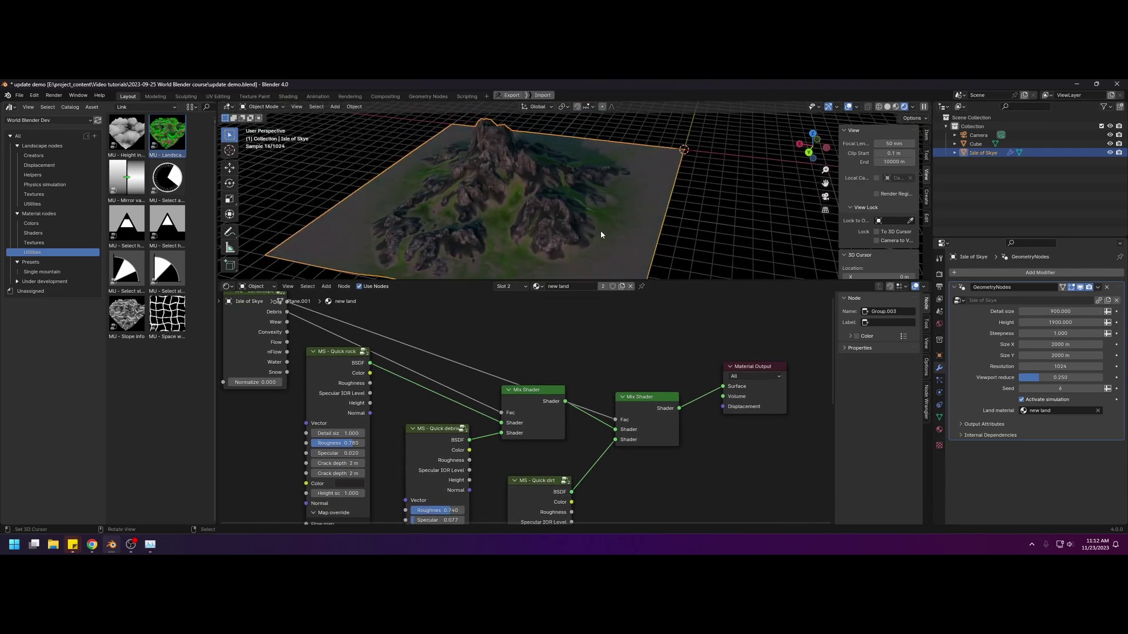
middle_click_drag(541, 251, 453, 217)
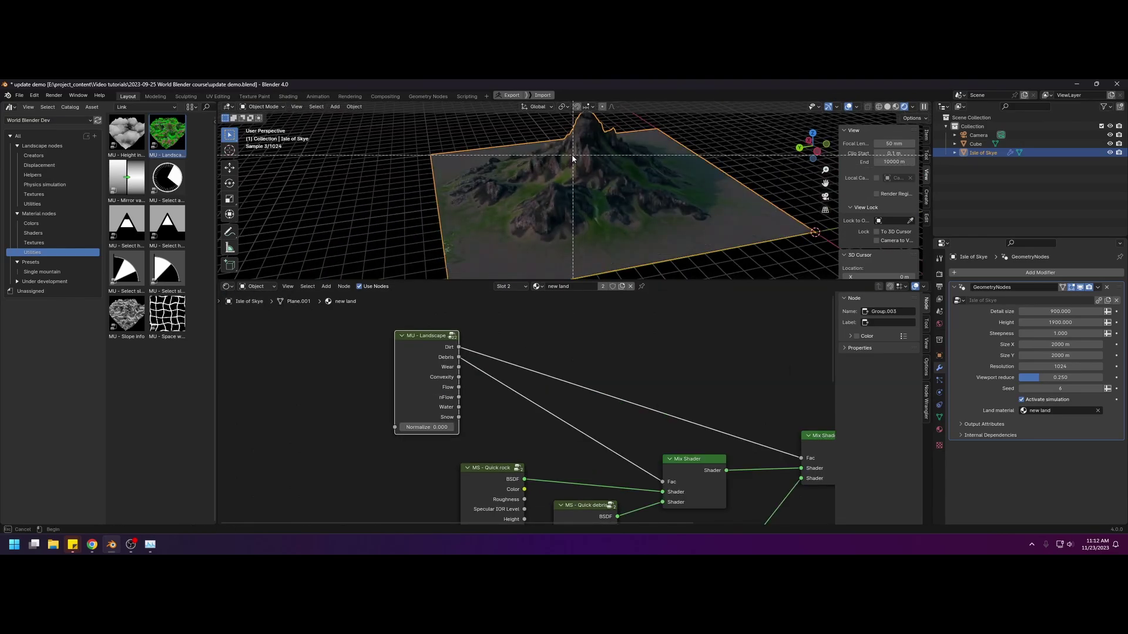
scroll(593, 176, "up", 8)
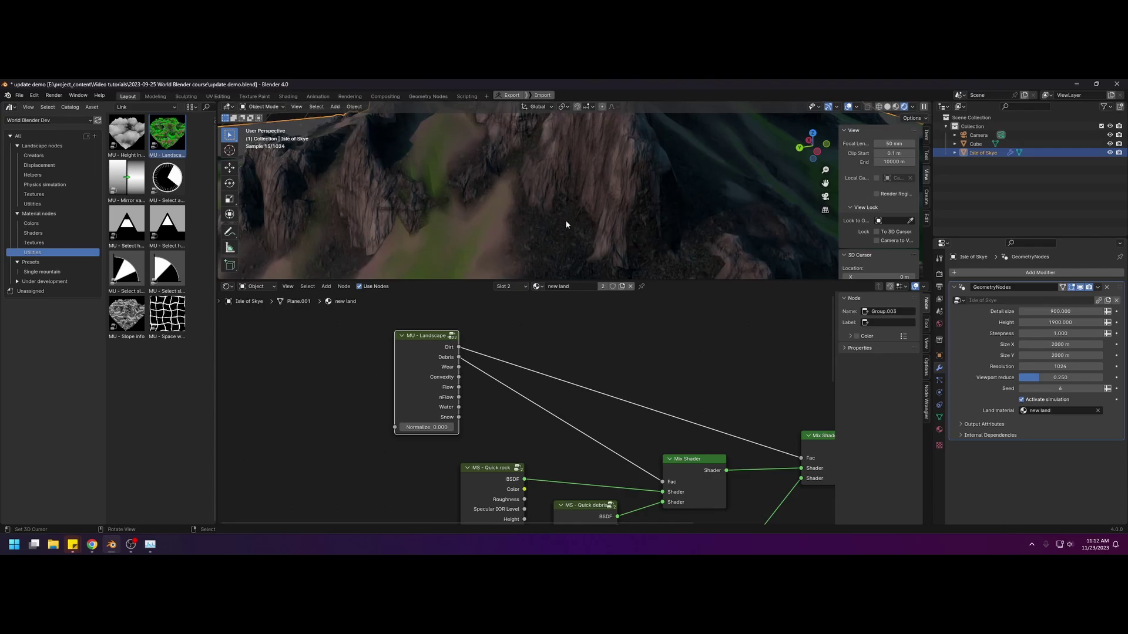
scroll(562, 234, "down", 1)
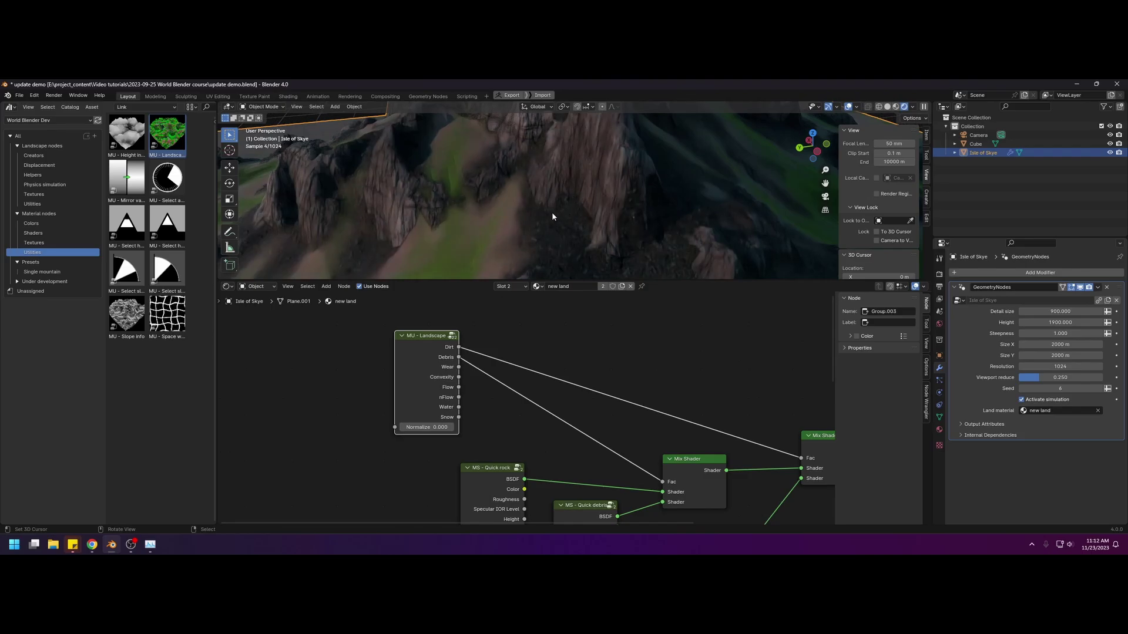
scroll(518, 196, "down", 2)
scroll(517, 212, "down", 2)
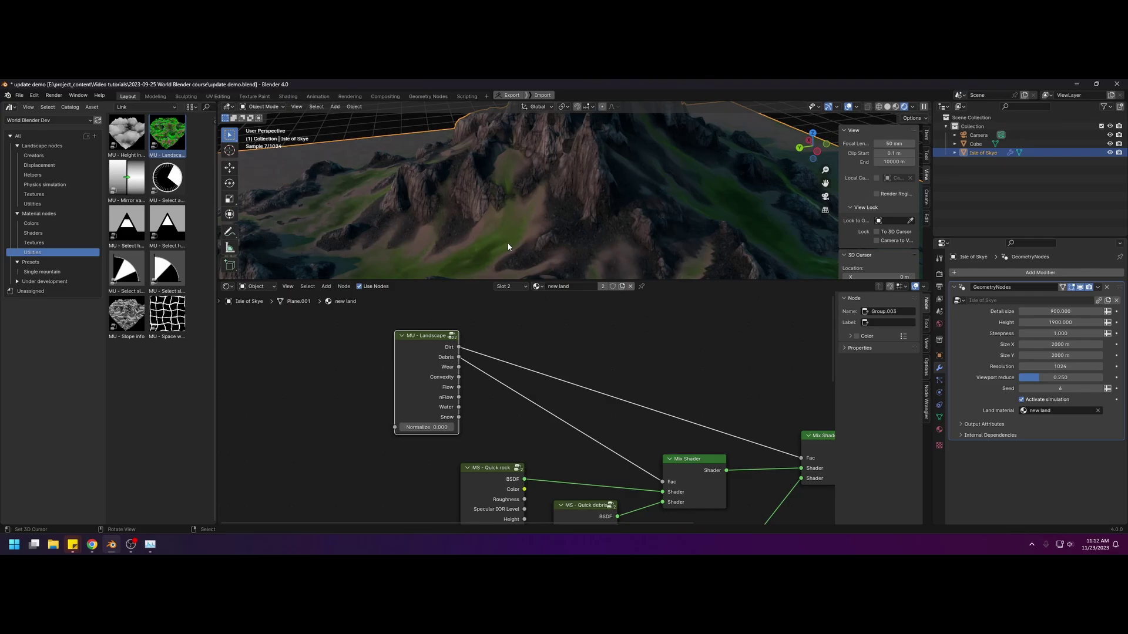
scroll(497, 237, "down", 2)
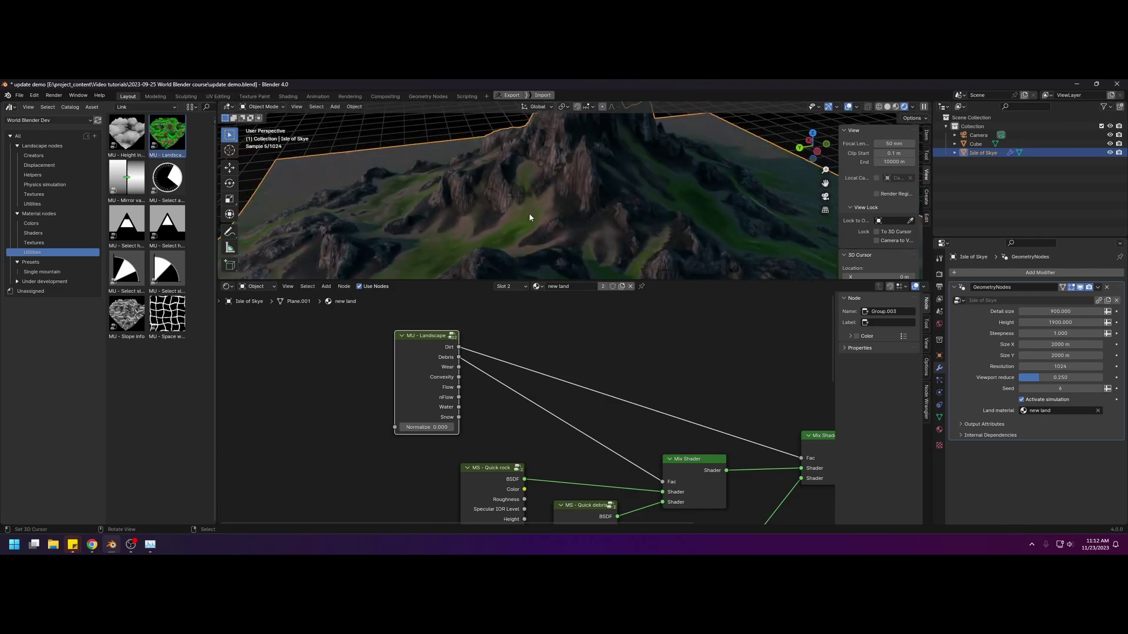
middle_click_drag(470, 243, 504, 236)
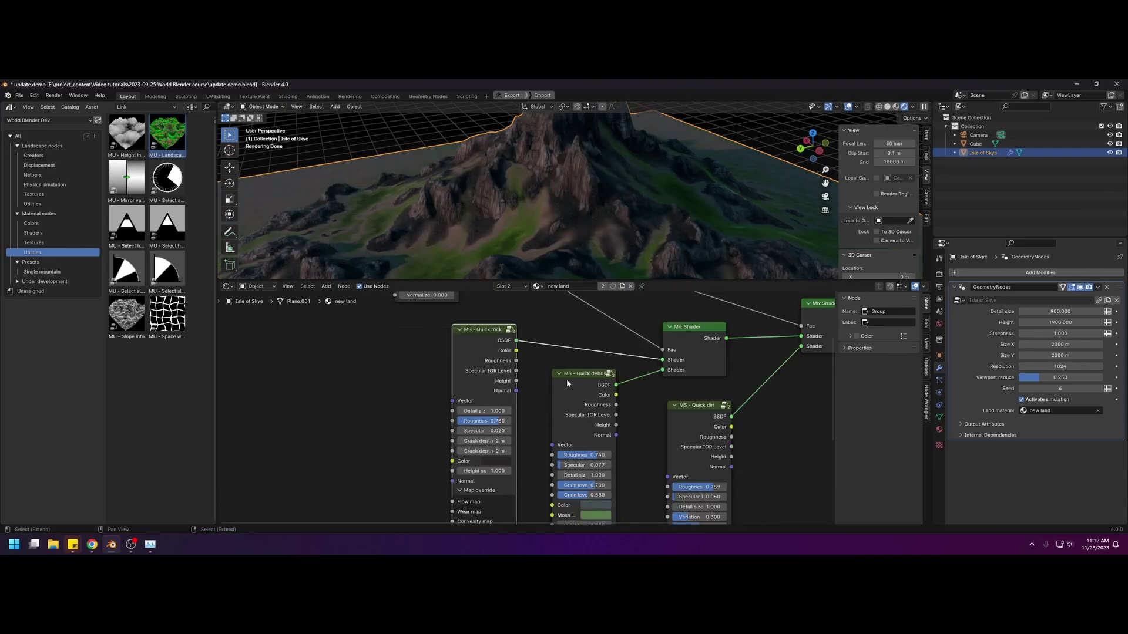
- Connect the Quick dirt shader's BSDF directly to the Material Output's Surface and inspect it alone on the landscape
left_click(568, 381, "shift")
left_click(718, 422, "shift")
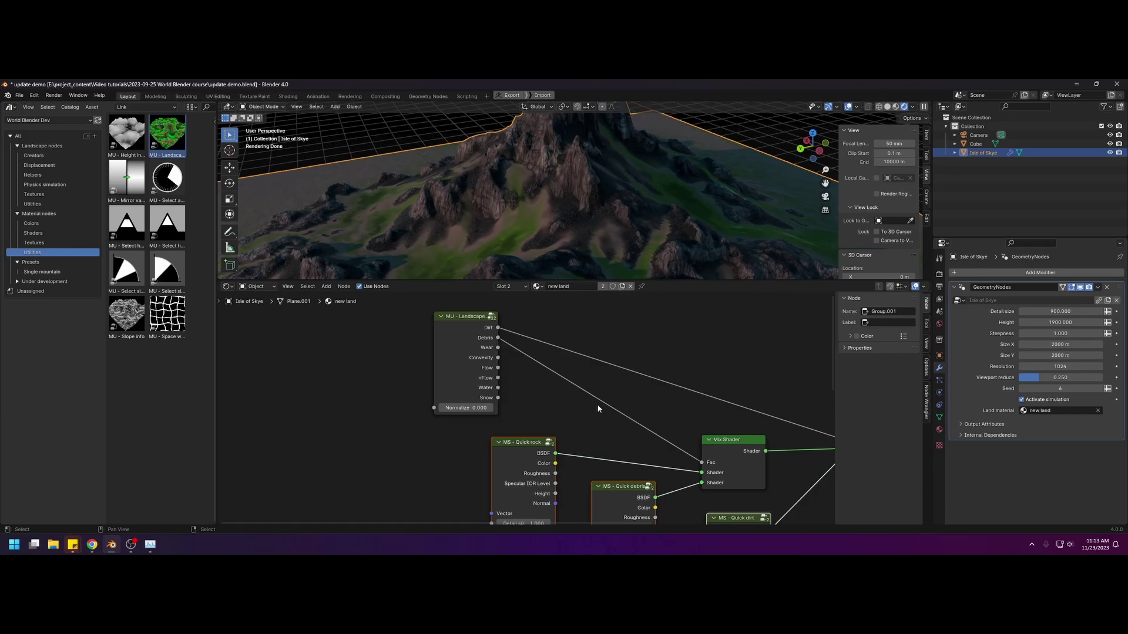
middle_click_drag(598, 409, 443, 326)
left_click(609, 452)
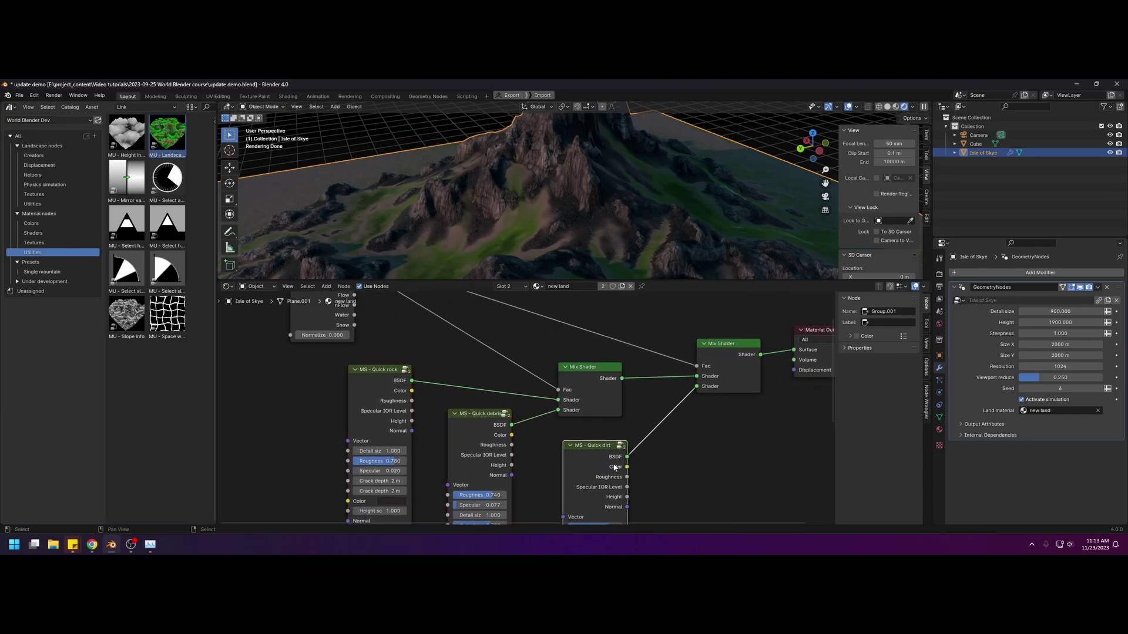
left_click_drag(626, 457, 793, 350)
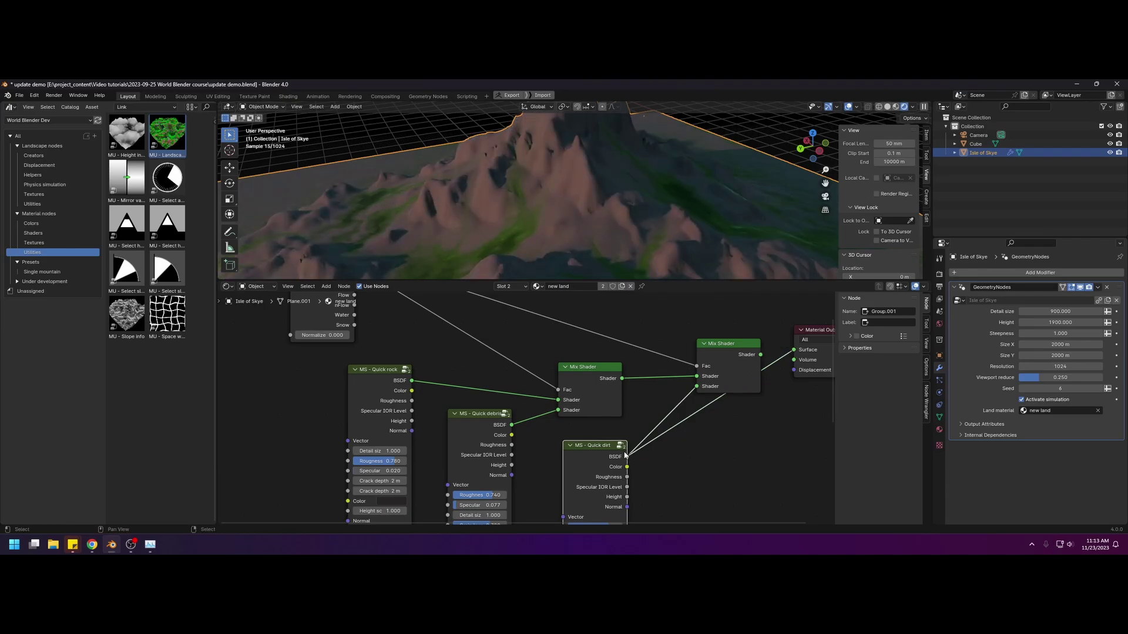
middle_click_drag(506, 196, 540, 154)
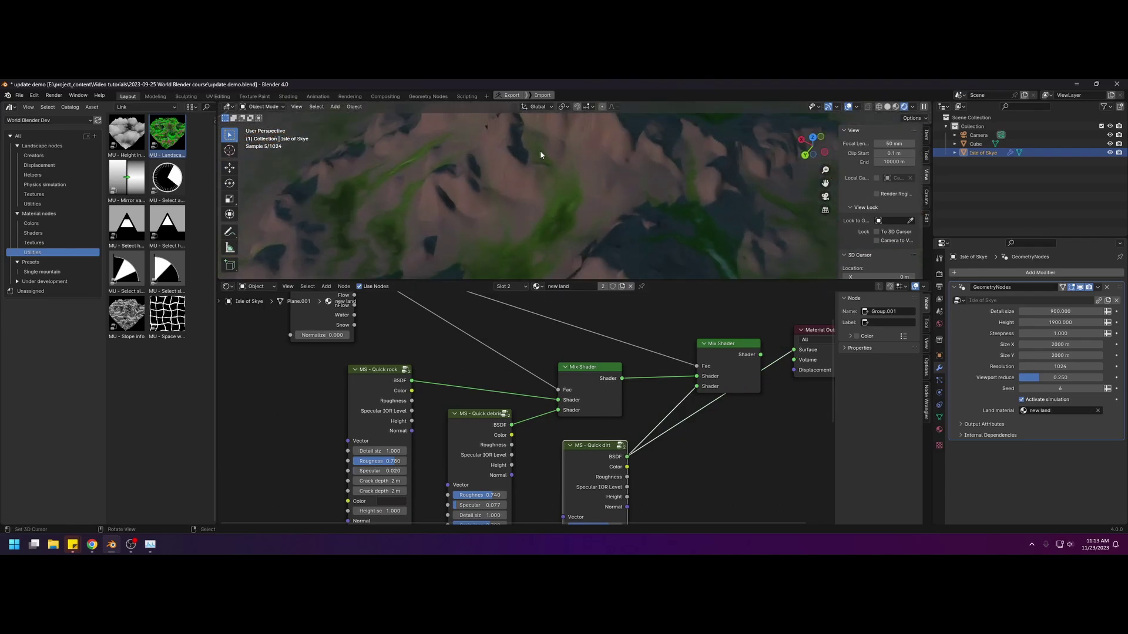
middle_click_drag(500, 241, 494, 206)
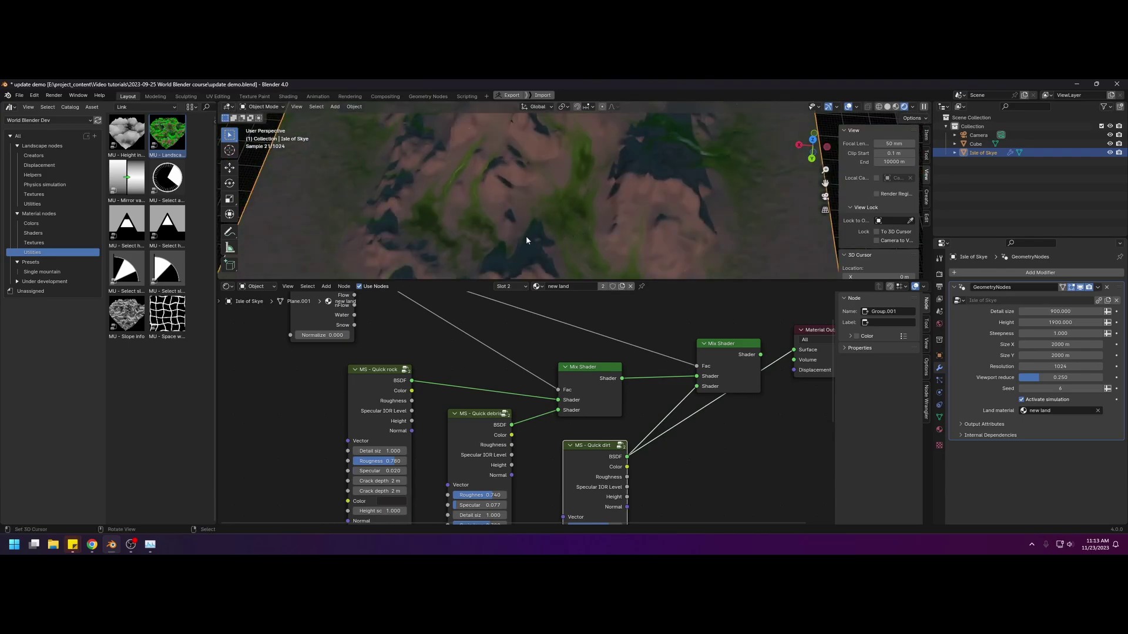
scroll(576, 411, "down", 1)
- Widen the Quick dirt node and look through its settings down to the Map override inputs
middle_click_drag(662, 506, 637, 339)
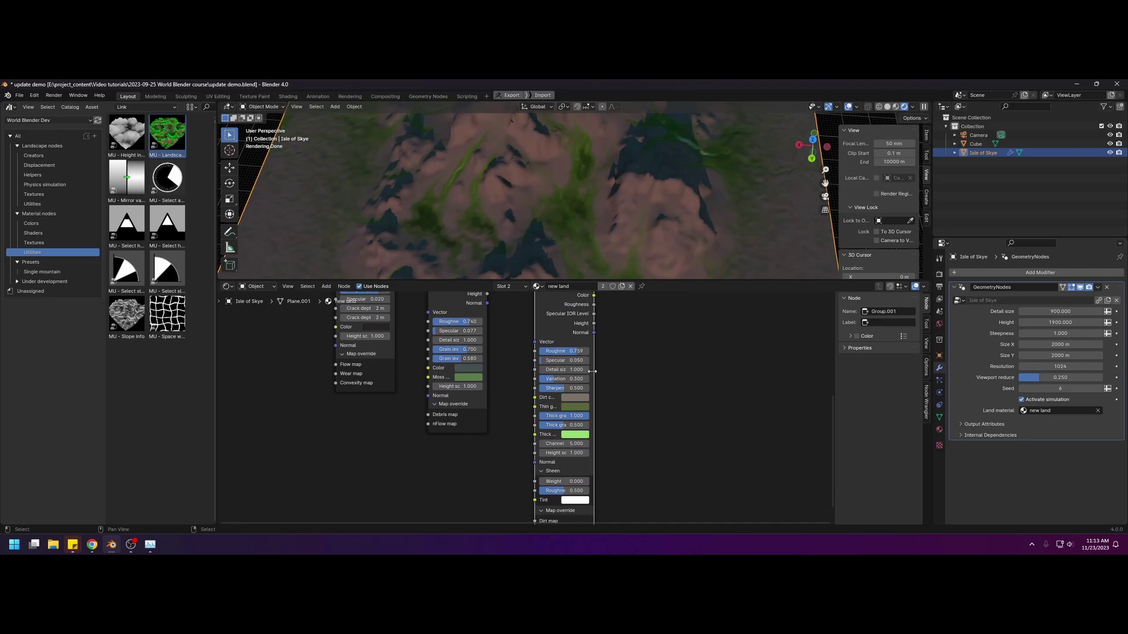
left_click_drag(592, 371, 614, 374)
middle_click_drag(668, 378, 646, 327)
scroll(506, 434, "up", 2)
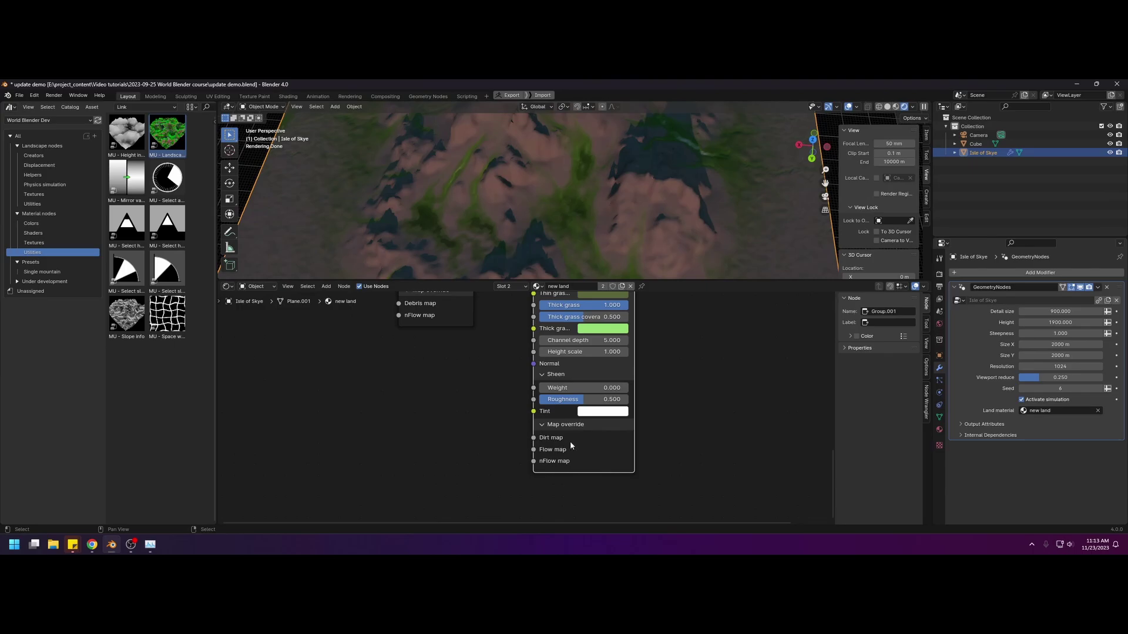
left_click_drag(619, 462, 621, 460)
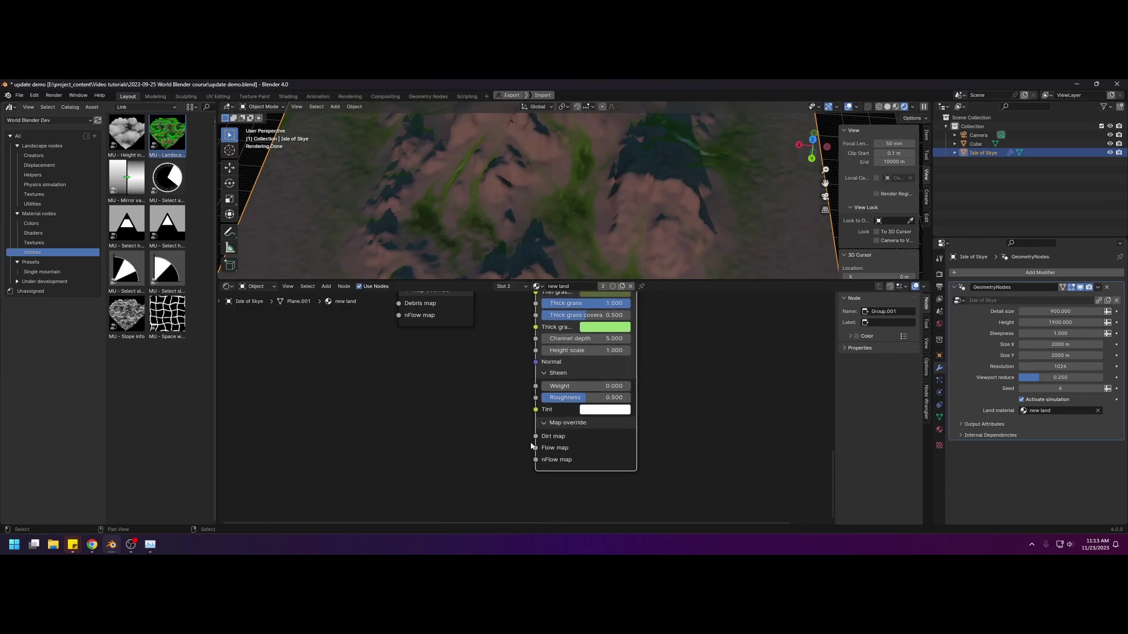
middle_click_drag(661, 400, 660, 523)
middle_click_drag(305, 297, 471, 410)
middle_click_drag(418, 329, 458, 445)
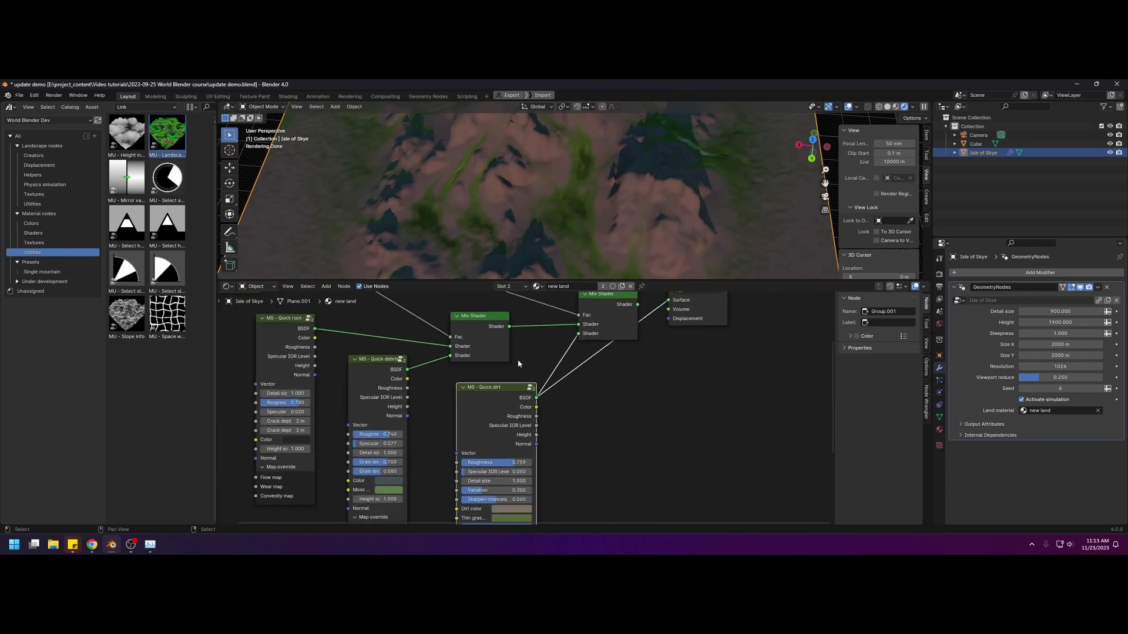
scroll(517, 360, "down", 2)
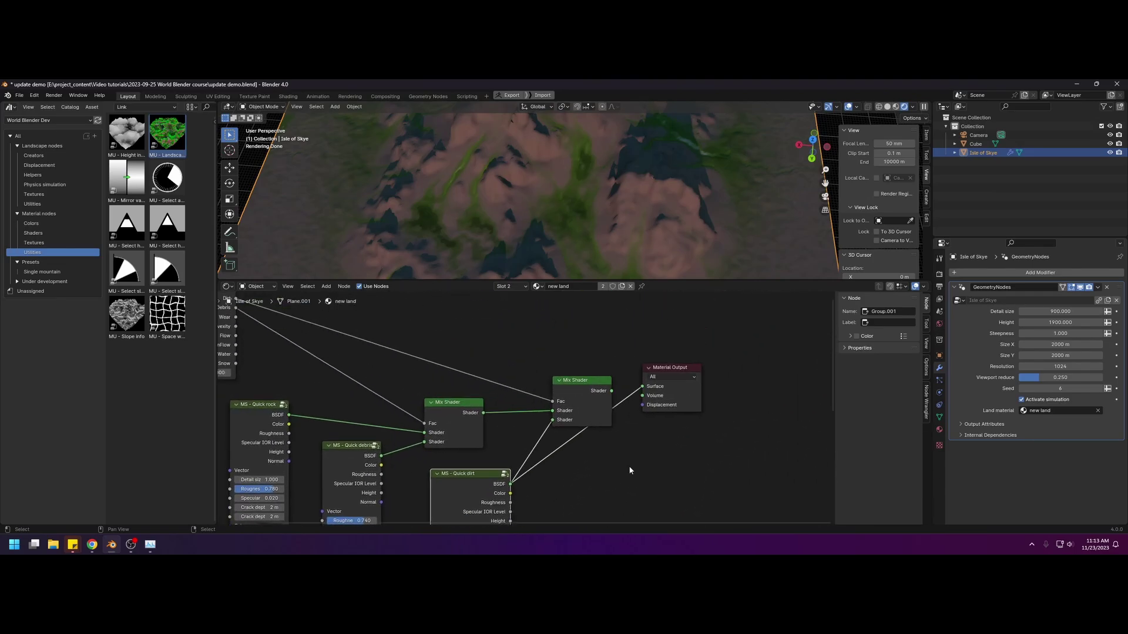